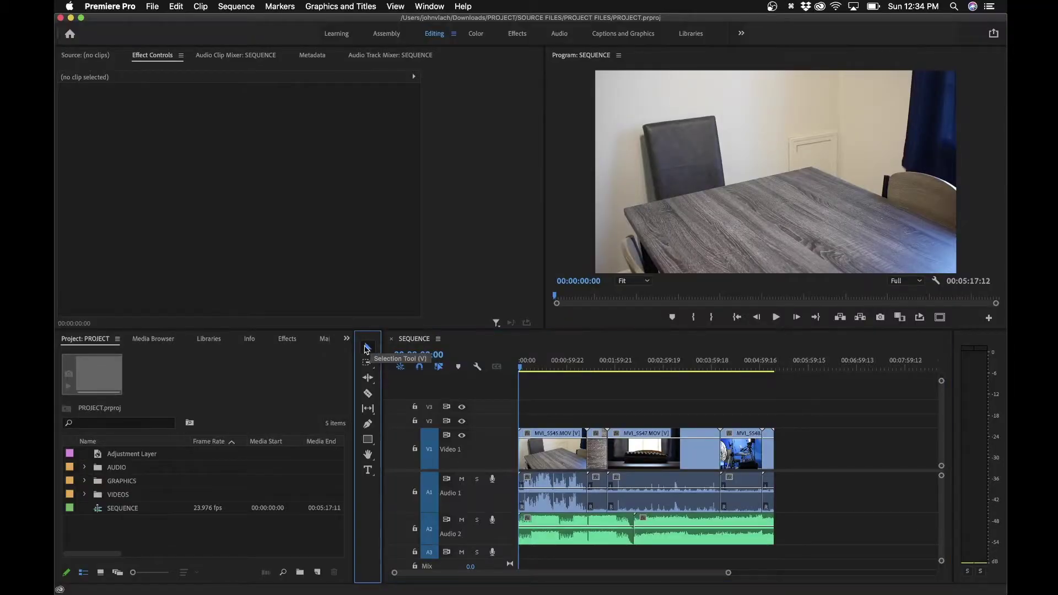
Step: Move the MVI_5545 clip up onto V2, then to the end of the sequence
{"action": "left_click", "coordinate": [580, 452]}
{"action": "left_click", "coordinate": [594, 447]}
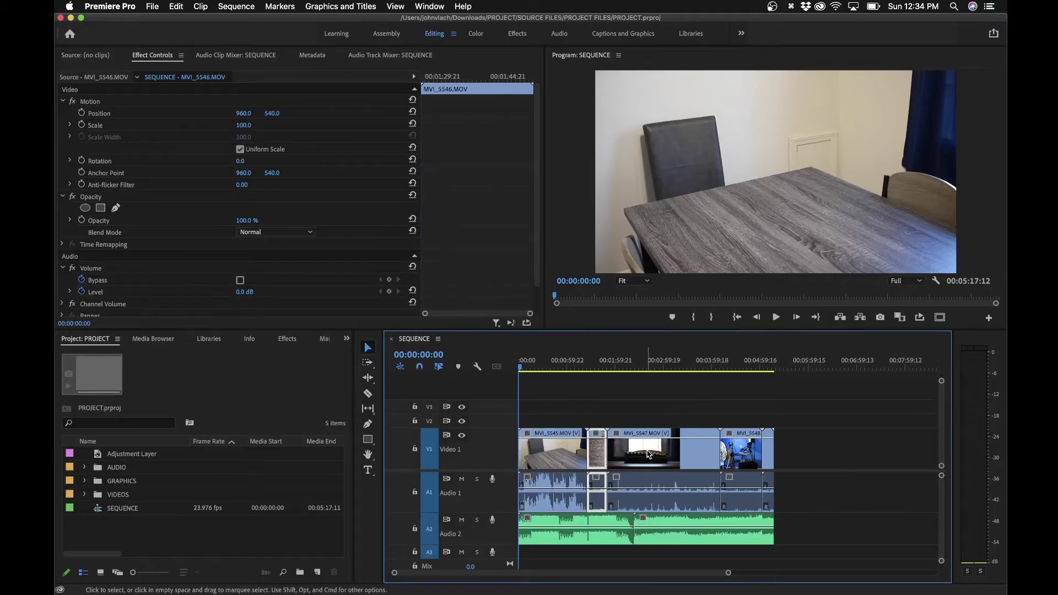
{"action": "left_click", "coordinate": [648, 454]}
{"action": "left_click", "coordinate": [597, 454]}
{"action": "left_click", "coordinate": [555, 458]}
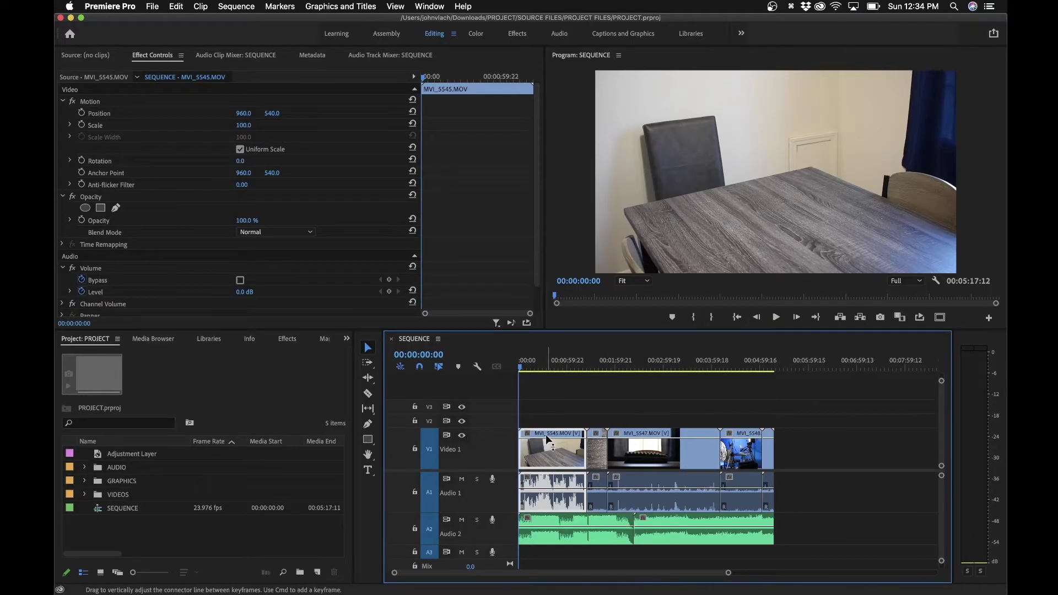
{"action": "mouse_move", "coordinate": [547, 432]}
{"action": "left_mouse_down"}
{"action": "mouse_move", "coordinate": [549, 423]}
{"action": "mouse_move", "coordinate": [544, 437]}
{"action": "left_mouse_up"}
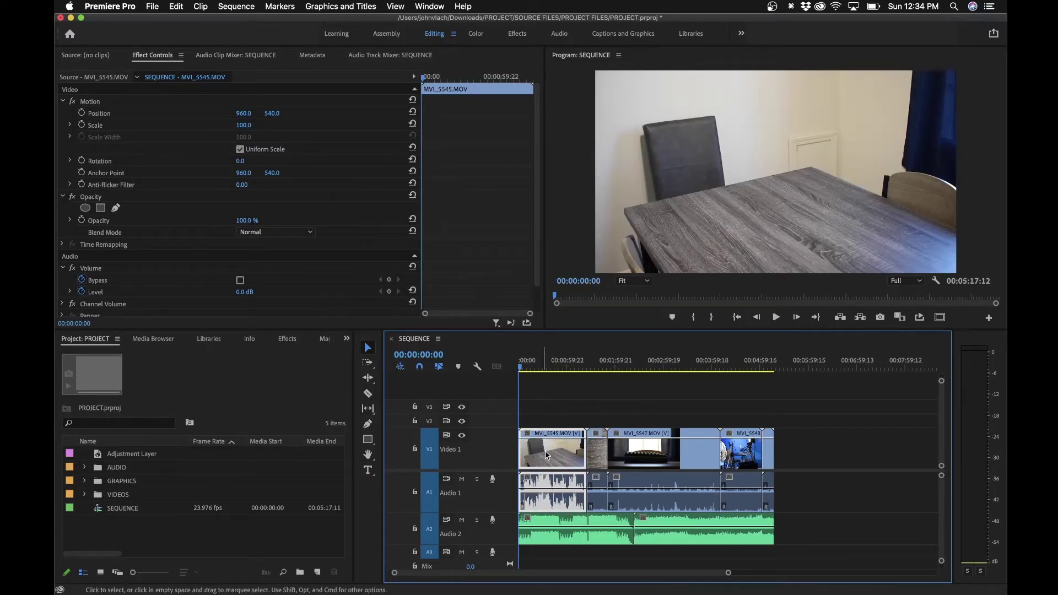
{"action": "left_click_drag", "start_coordinate": [547, 456], "coordinate": [865, 454]}
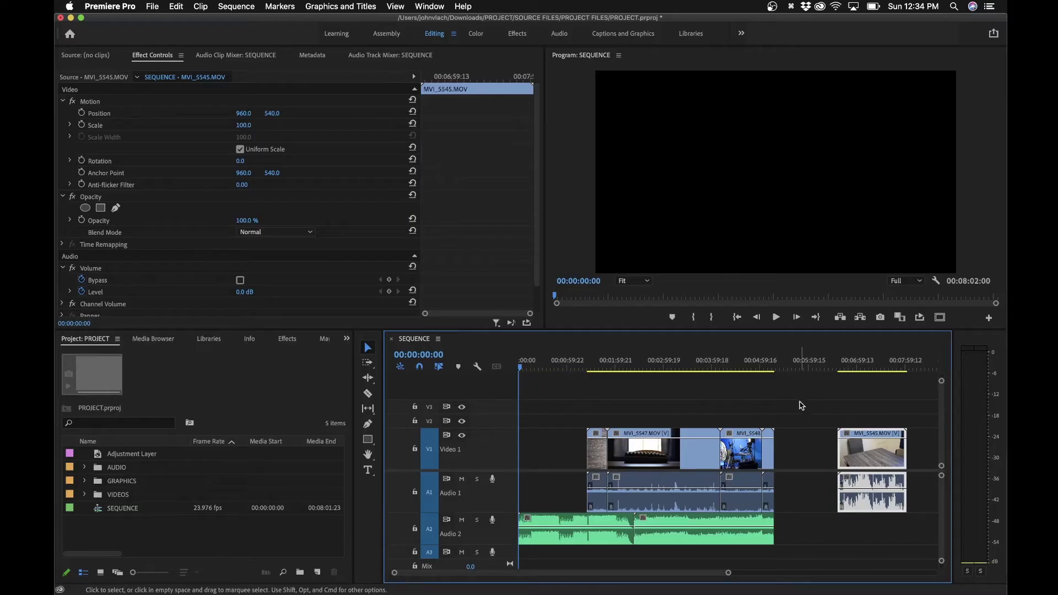
Step: Marquee-select the remaining video and audio clips and shift them later
{"action": "left_click_drag", "start_coordinate": [799, 405], "coordinate": [643, 499]}
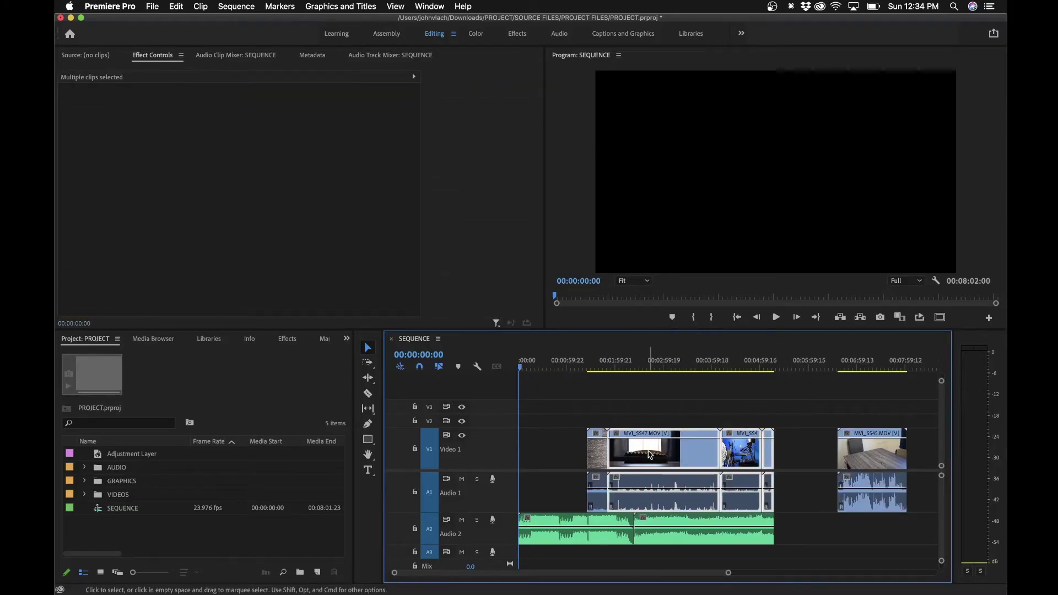
{"action": "left_click_drag", "start_coordinate": [651, 455], "coordinate": [679, 459]}
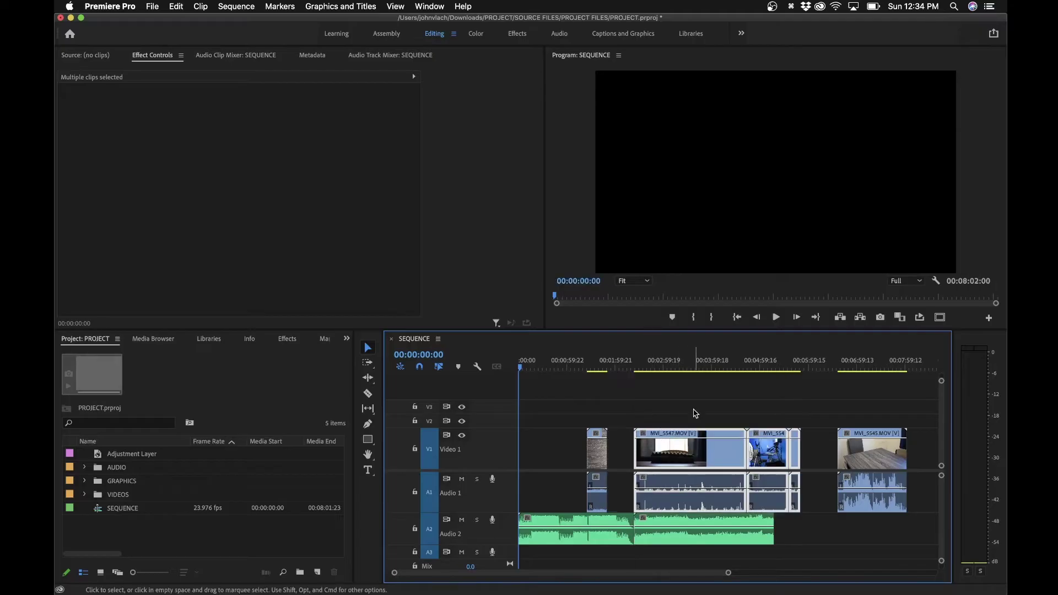
{"action": "key", "text": "d"}
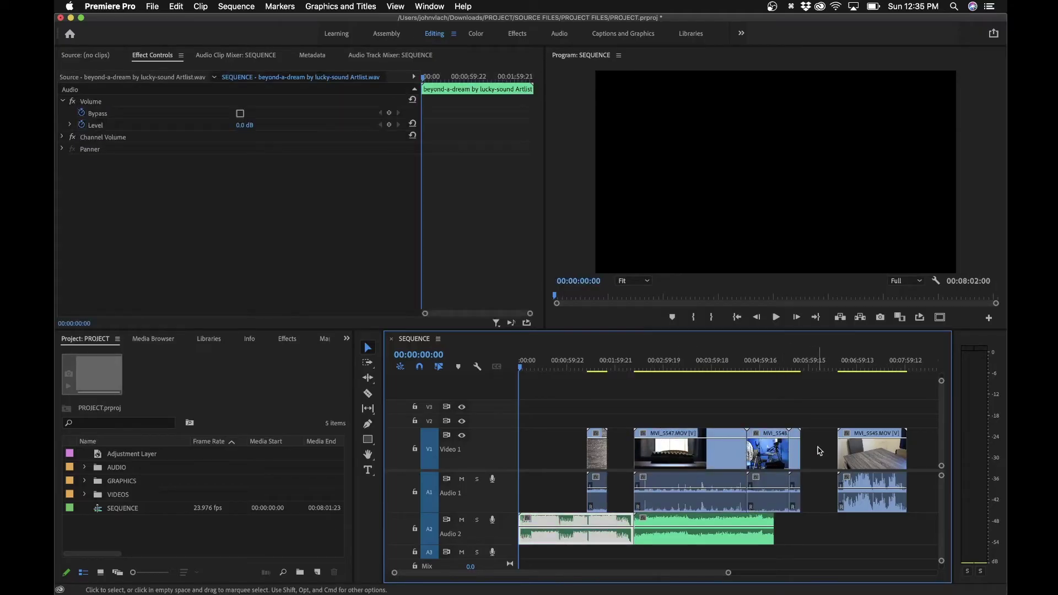
Step: Delete the gaps so all clips run back-to-back from the sequence start
{"action": "left_click", "coordinate": [818, 451]}
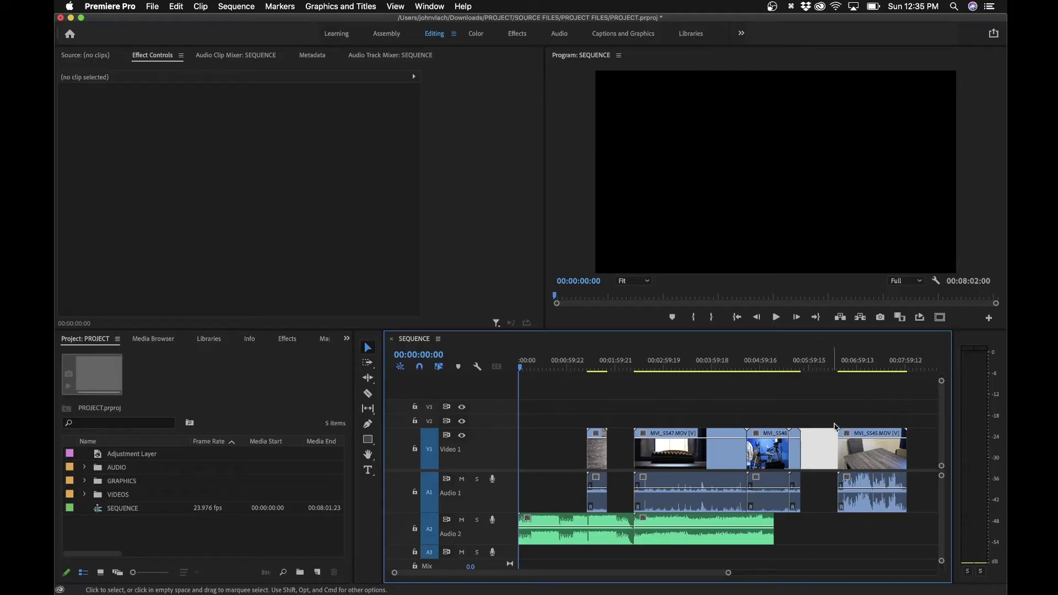
{"action": "key", "text": "BackSpace"}
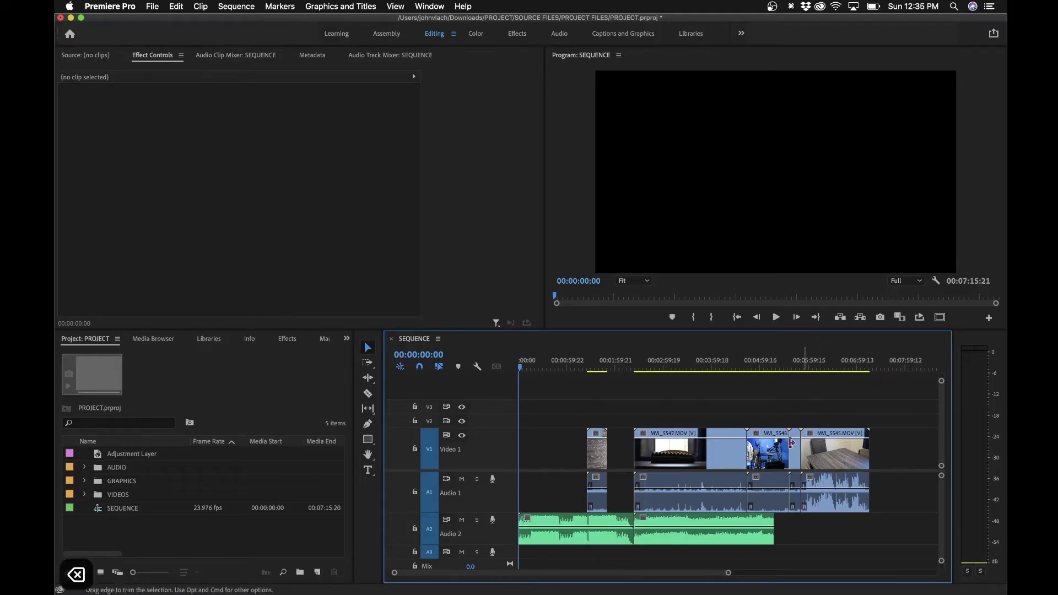
{"action": "left_click", "coordinate": [625, 454]}
{"action": "left_click_drag", "start_coordinate": [617, 455], "coordinate": [548, 455]}
{"action": "left_click_drag", "start_coordinate": [598, 412], "coordinate": [802, 459]}
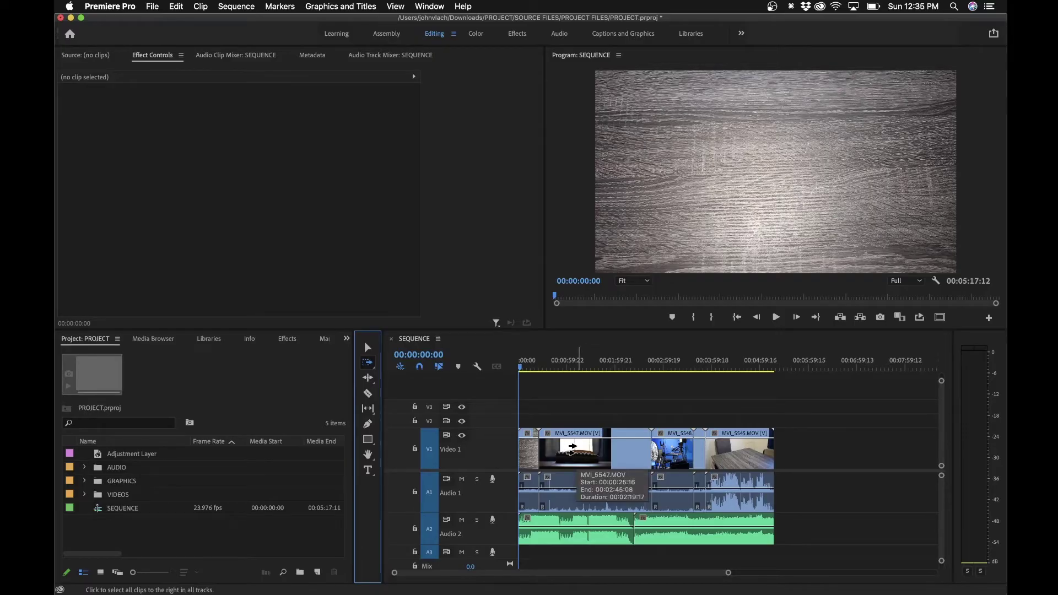
{"action": "left_click", "coordinate": [573, 446]}
{"action": "left_click_drag", "start_coordinate": [573, 447], "coordinate": [680, 456]}
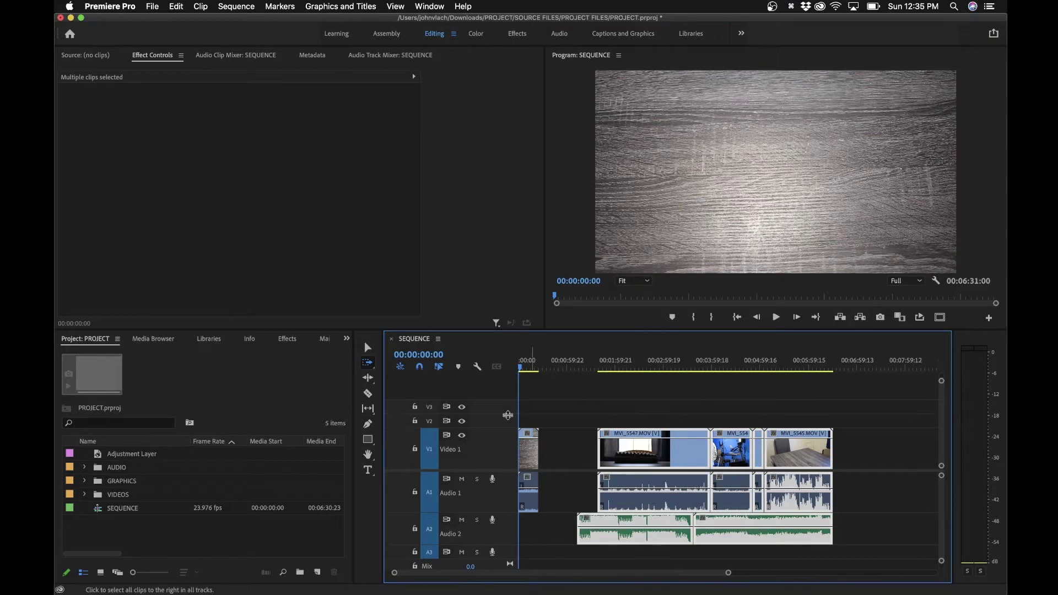
{"action": "left_click", "coordinate": [367, 365]}
{"action": "left_click", "coordinate": [368, 365]}
{"action": "left_click", "coordinate": [413, 371]}
{"action": "left_click", "coordinate": [730, 456]}
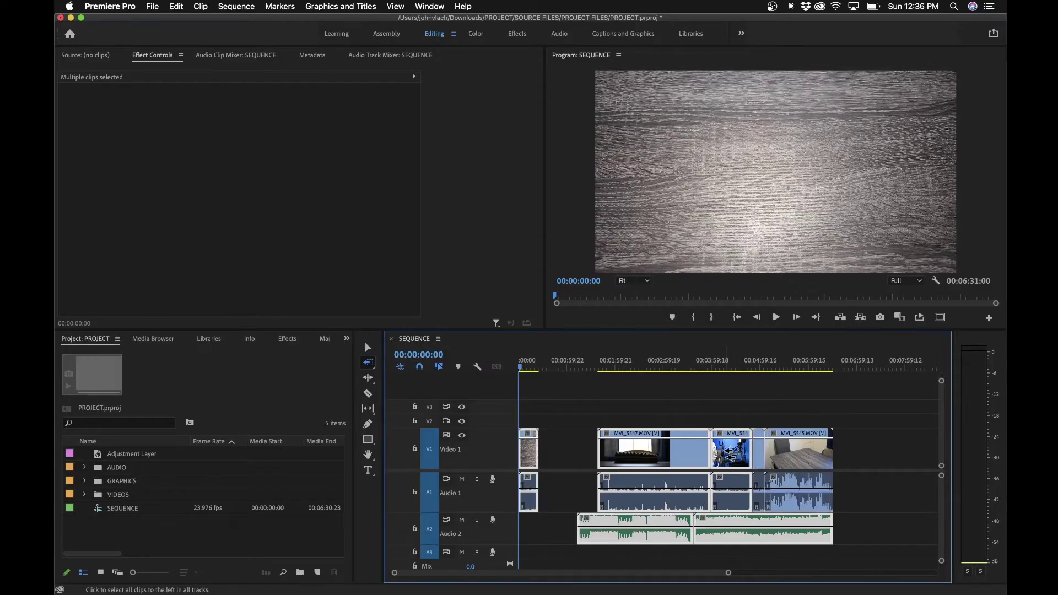
{"action": "left_click_drag", "start_coordinate": [730, 455], "coordinate": [696, 455]}
{"action": "left_click", "coordinate": [368, 363]}
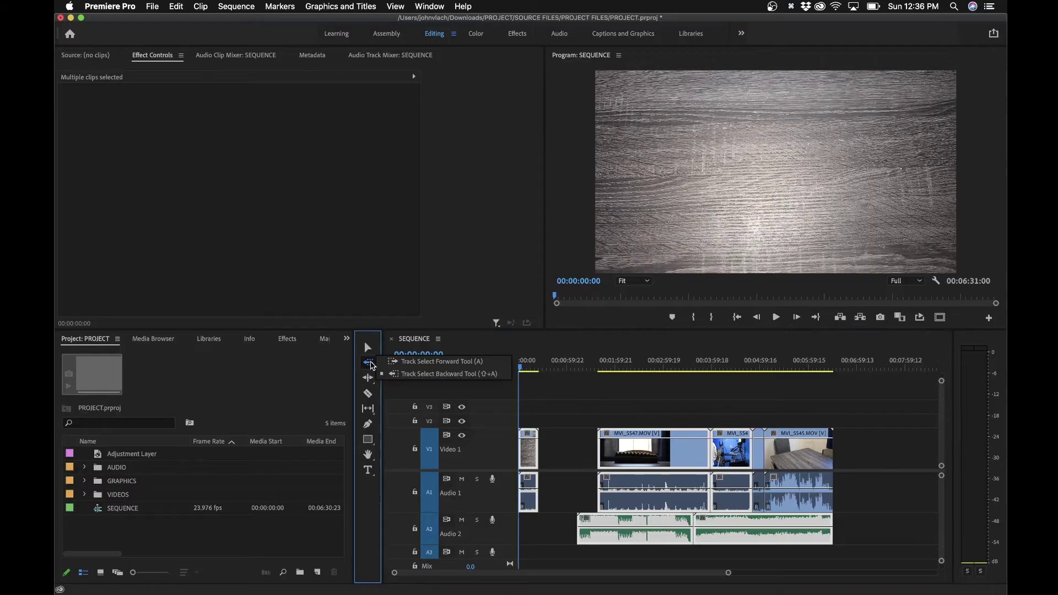
{"action": "left_click", "coordinate": [396, 362]}
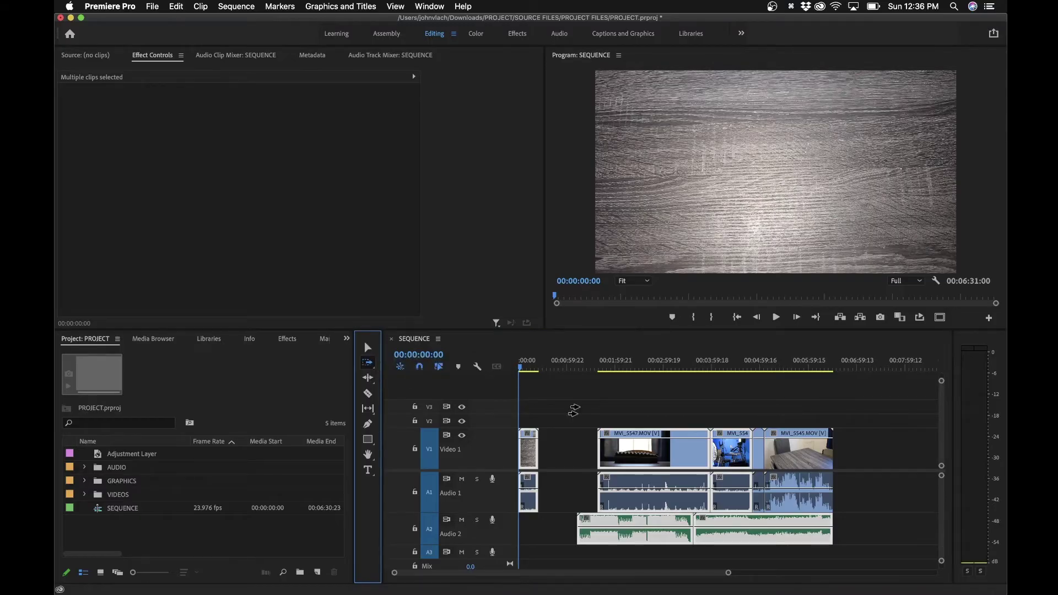
{"action": "left_click", "coordinate": [653, 444], "text": "shift"}
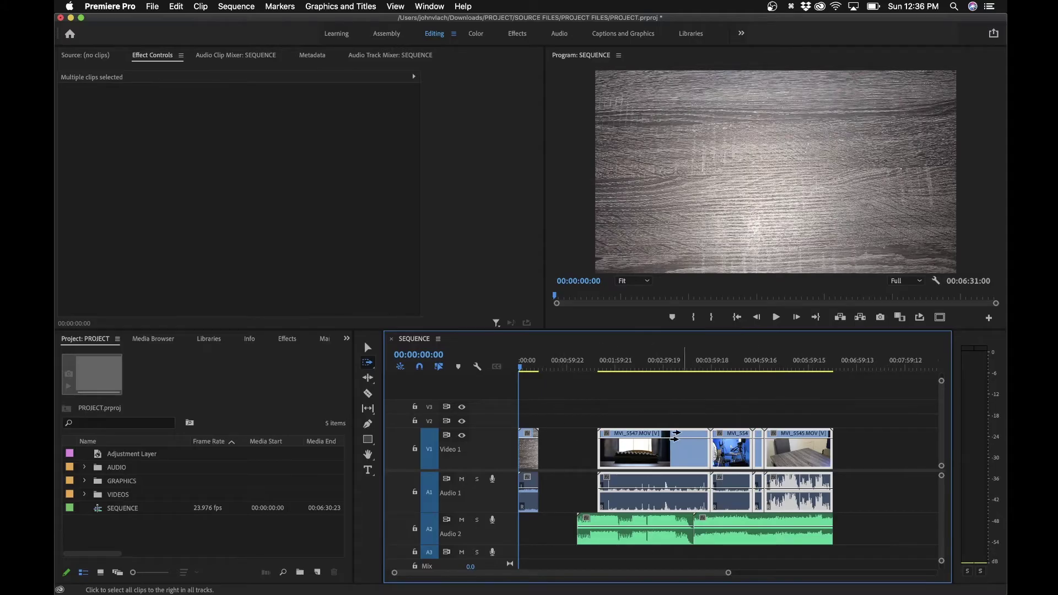
{"action": "key", "text": "v"}
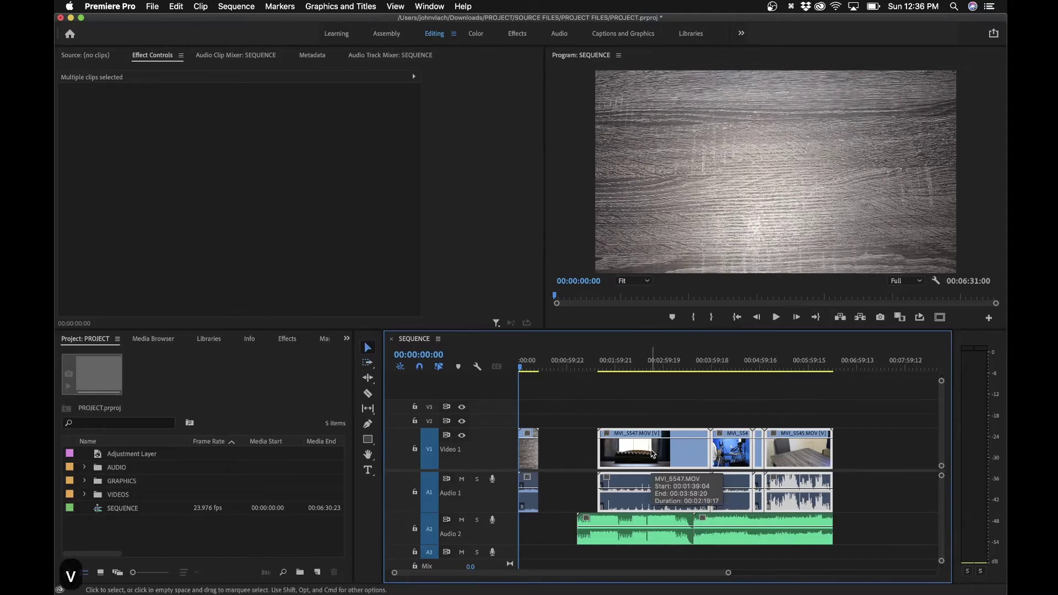
{"action": "left_click_drag", "start_coordinate": [660, 454], "coordinate": [715, 453]}
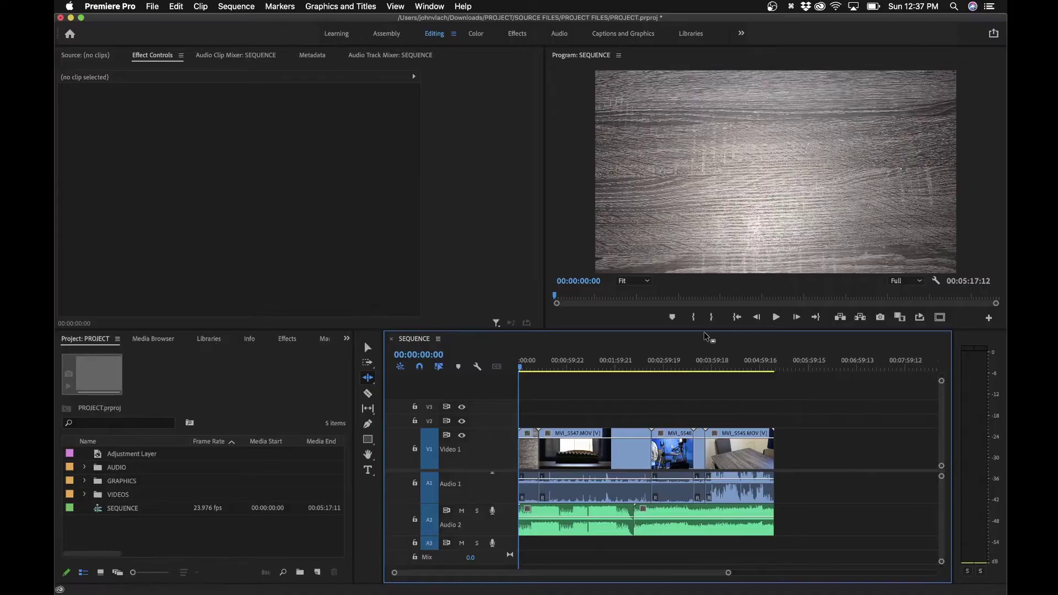
Step: Zoom in at 00:03:26:03, ripple-trim the end of MVI_5548, then undo it
{"action": "left_click", "coordinate": [685, 361]}
{"action": "key", "text": "equal"}
{"action": "key", "text": "equal"}
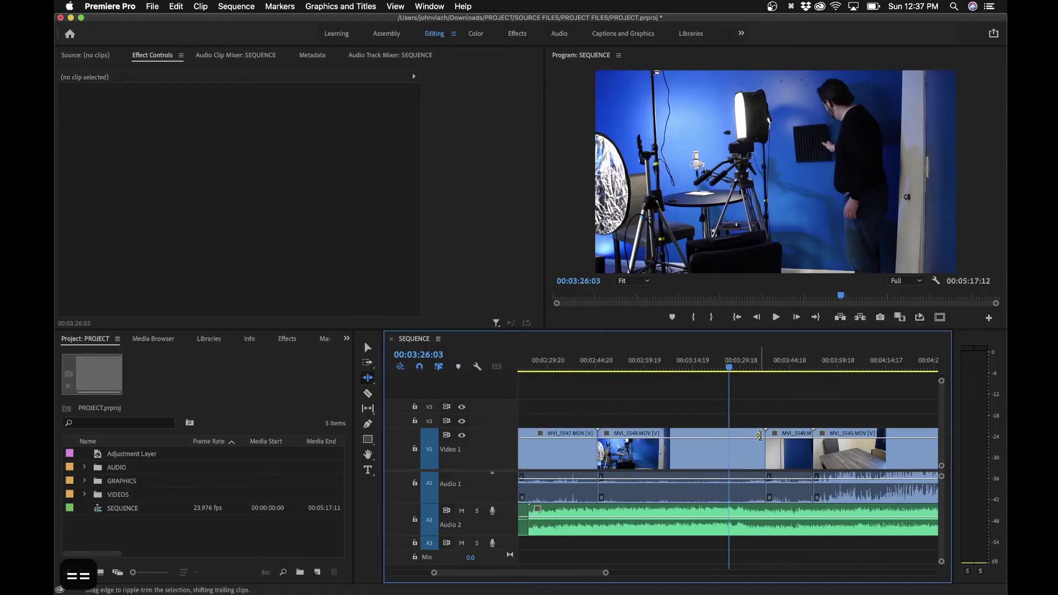
{"action": "left_click_drag", "start_coordinate": [762, 434], "coordinate": [715, 441]}
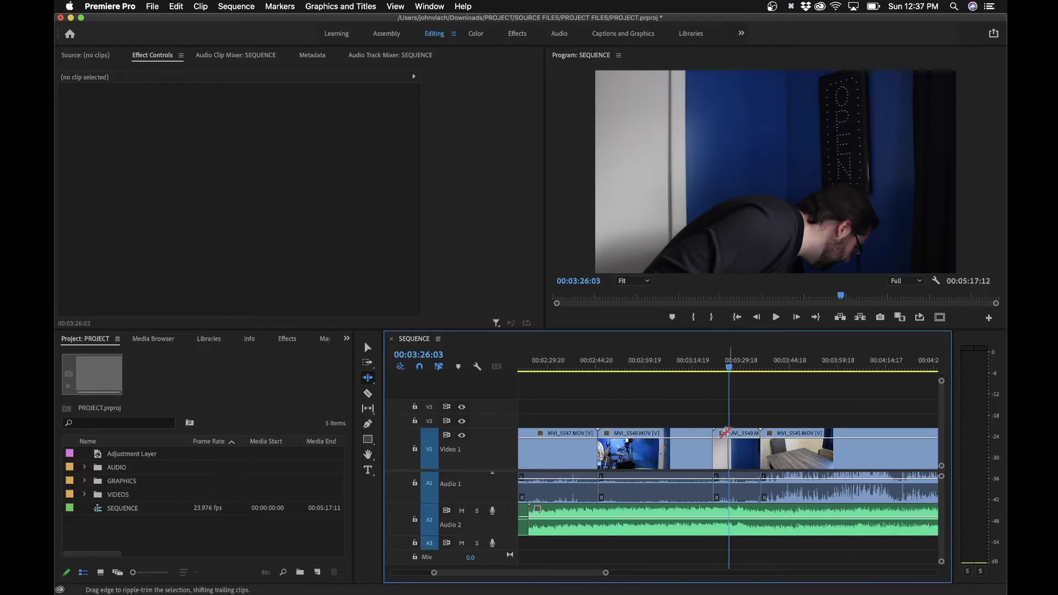
{"action": "key", "text": "super+z"}
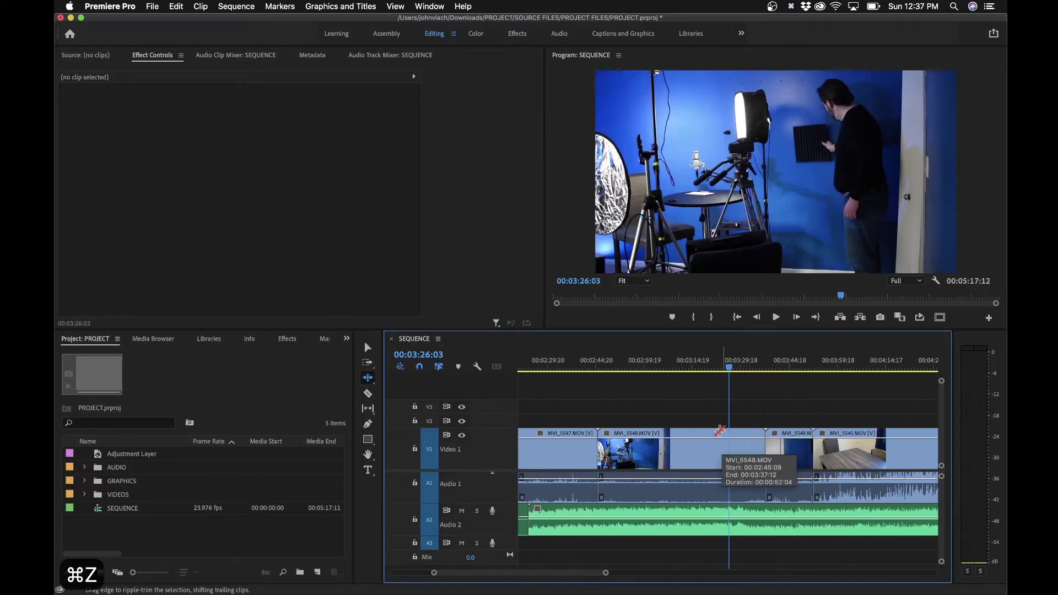
Step: Trim the end of MVI_5548 with the Selection tool, leaving a gap before MVI_5549
{"action": "key", "text": "v"}
{"action": "left_click_drag", "start_coordinate": [762, 429], "coordinate": [704, 435]}
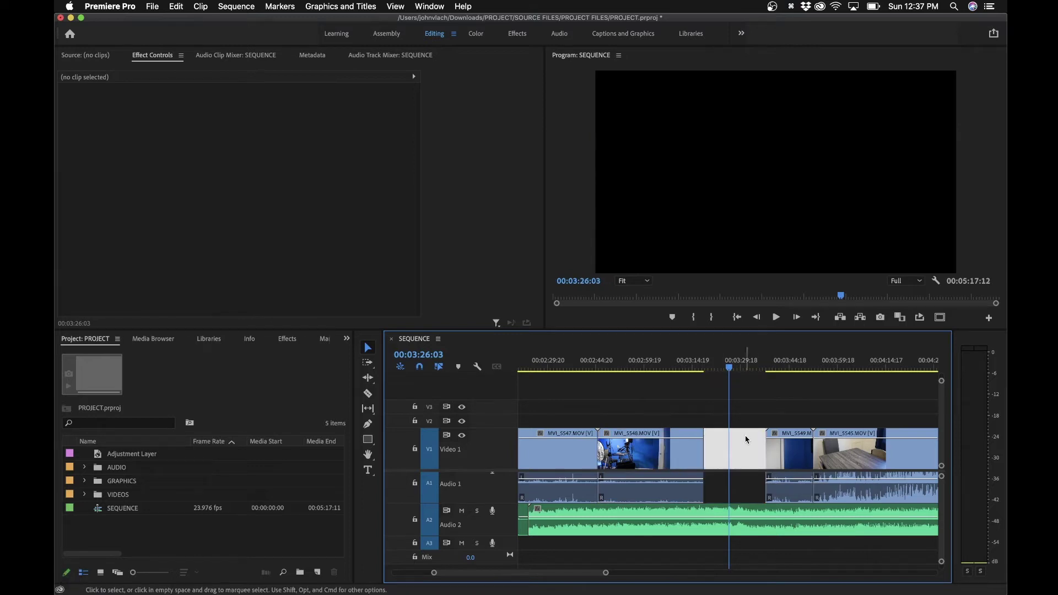
{"action": "left_click", "coordinate": [368, 378]}
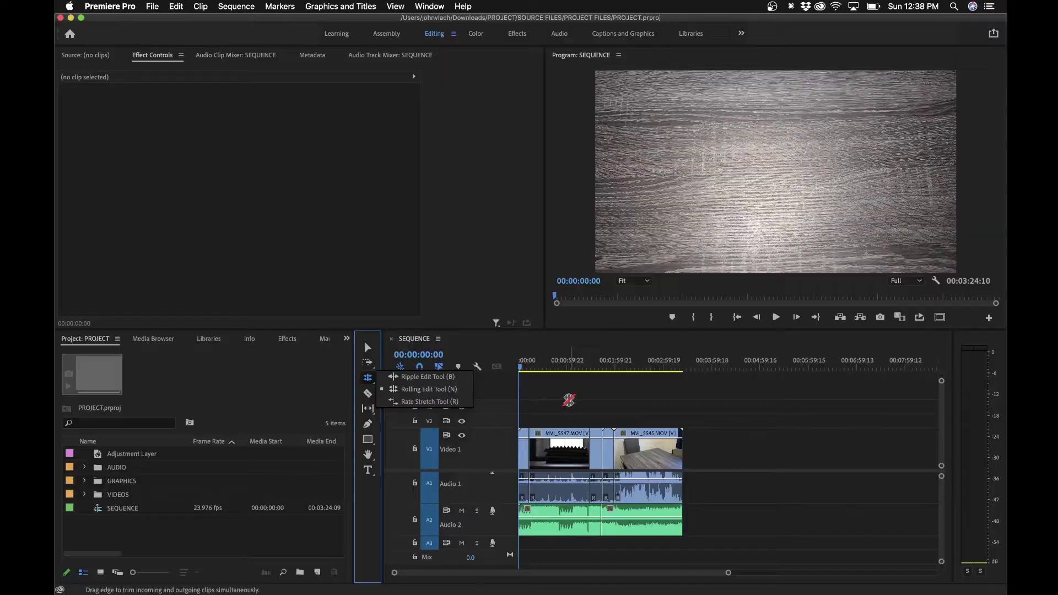
Step: Zoom in at 00:01:26:13 and roll the MVI_5547/MVI_5548 edit point with the Rolling Edit Tool
{"action": "left_click", "coordinate": [418, 388]}
{"action": "key", "text": "equal"}
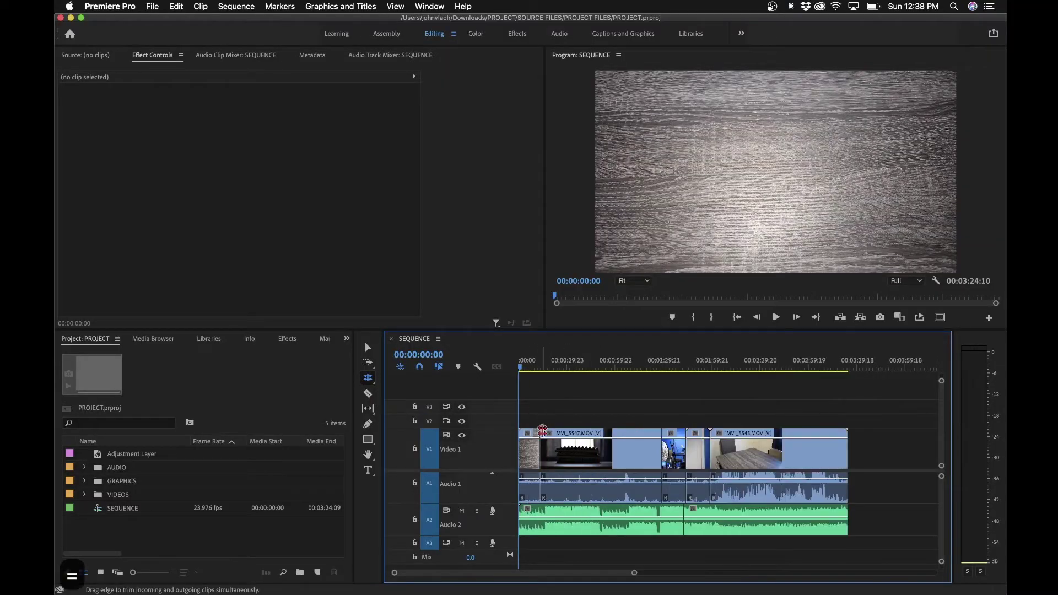
{"action": "left_click", "coordinate": [657, 373]}
{"action": "key", "text": "equal"}
{"action": "key", "text": "equal"}
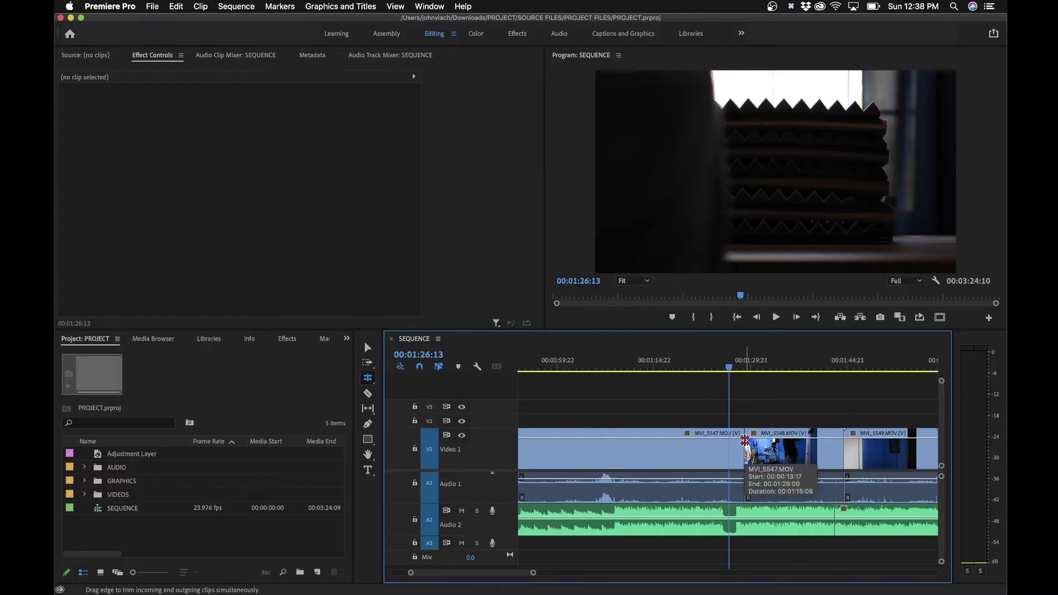
{"action": "left_click_drag", "start_coordinate": [746, 441], "coordinate": [731, 443]}
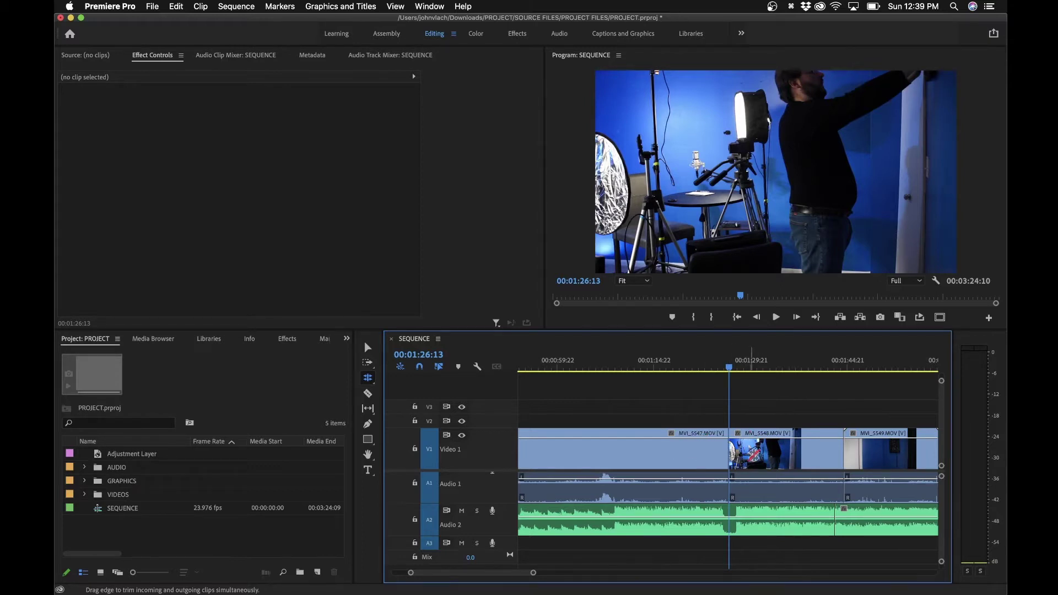
{"action": "left_click_drag", "start_coordinate": [721, 442], "coordinate": [767, 446]}
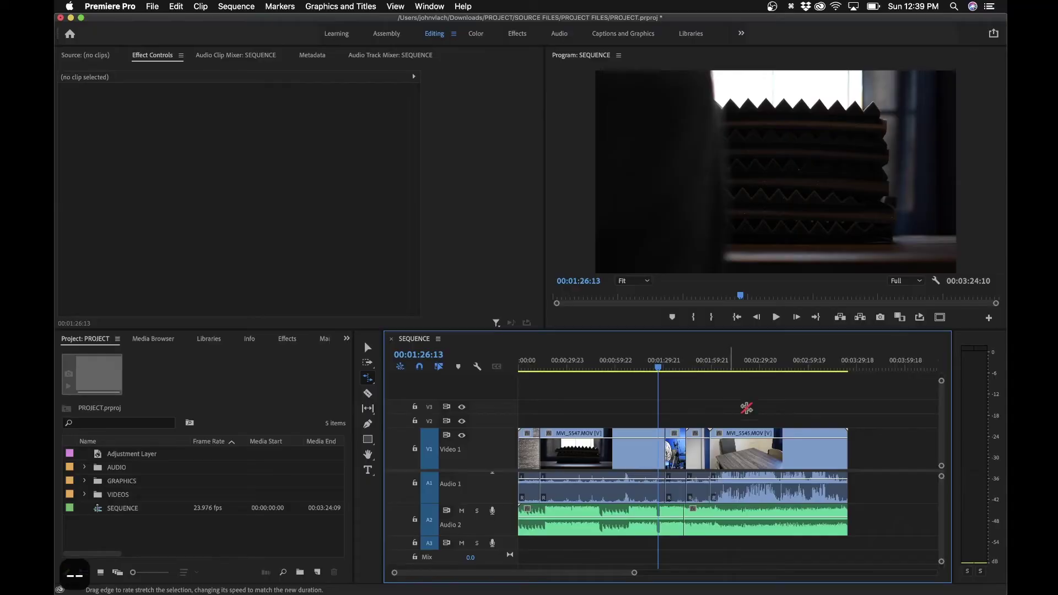
{"action": "left_click", "coordinate": [810, 448]}
{"action": "left_click_drag", "start_coordinate": [849, 438], "coordinate": [762, 417]}
{"action": "left_click", "coordinate": [742, 365]}
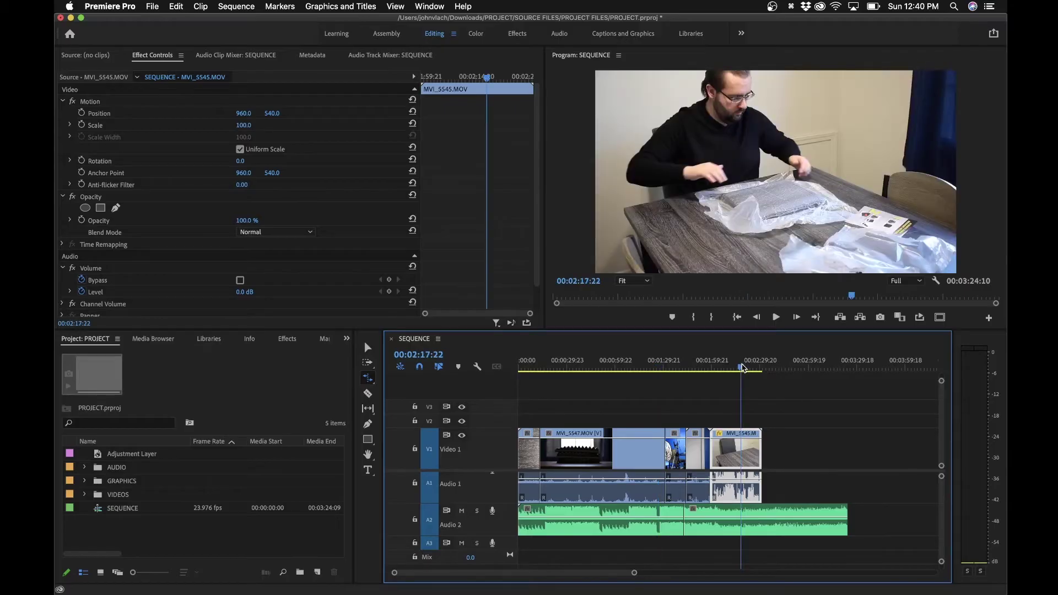
{"action": "key", "text": "equal"}
{"action": "key", "text": "equal"}
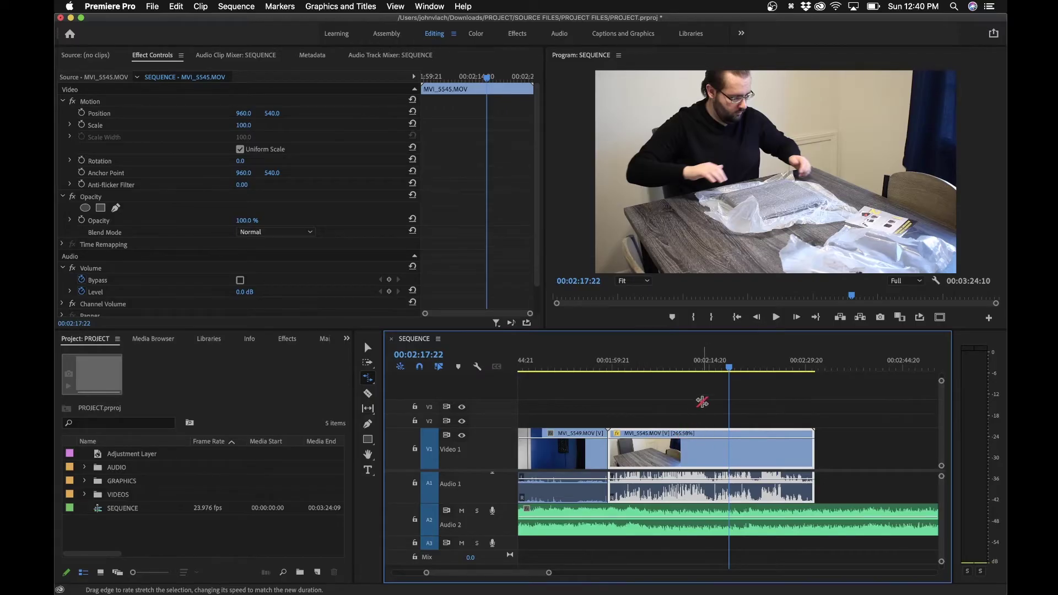
{"action": "key", "text": "minus"}
{"action": "key", "text": "minus"}
{"action": "key", "text": "minus"}
{"action": "left_click_drag", "start_coordinate": [638, 443], "coordinate": [846, 433]}
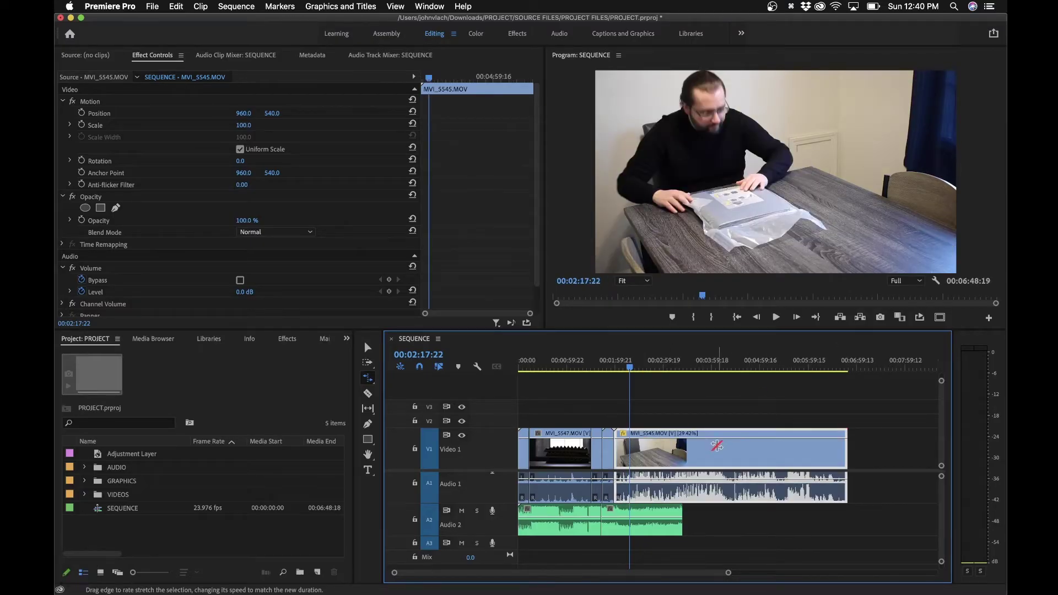
{"action": "key", "text": "space"}
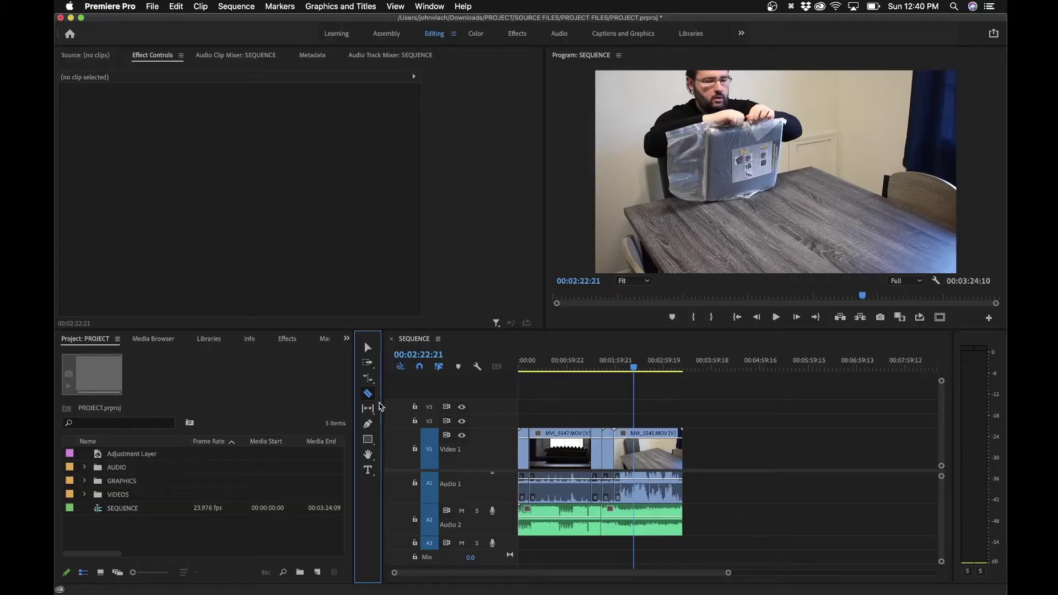
Step: Razor-cut MVI_5547 at two points and split MVI_5545 into two pieces
{"action": "left_click", "coordinate": [547, 449]}
{"action": "left_click", "coordinate": [561, 447]}
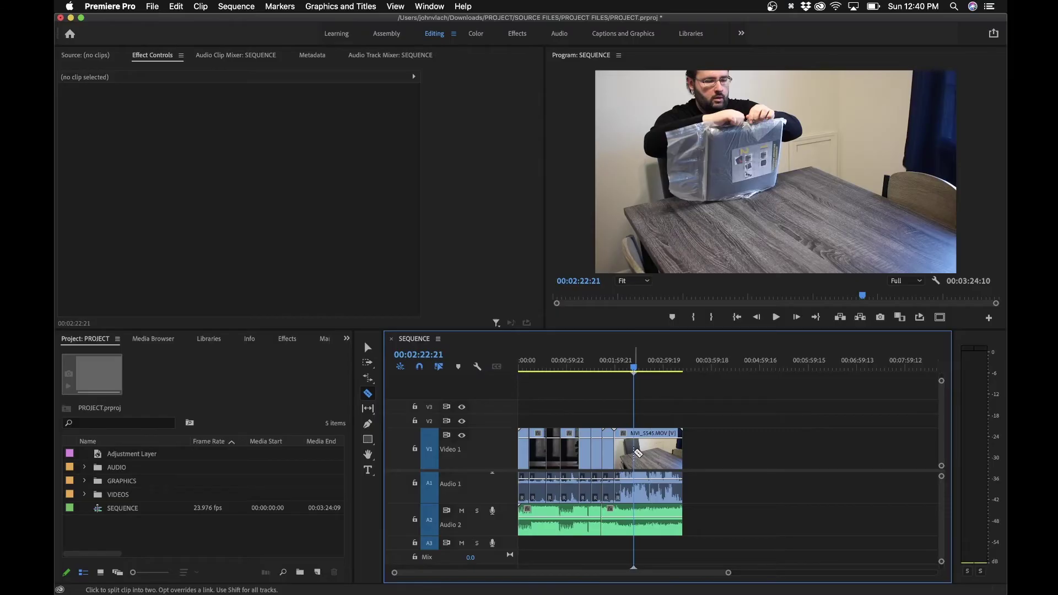
{"action": "left_click", "coordinate": [666, 458]}
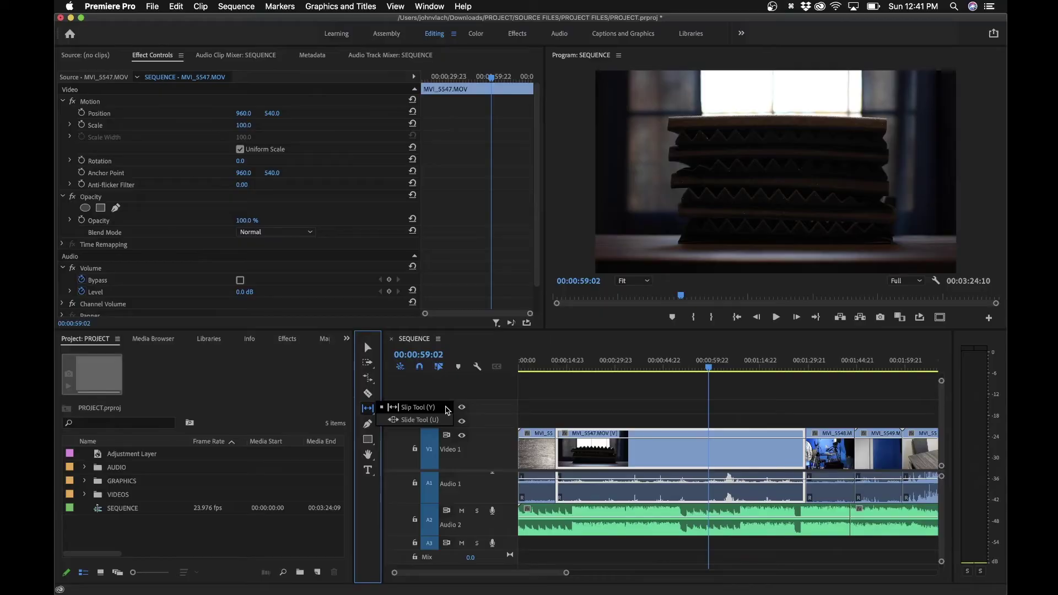
Step: Slip the MVI_5547 footage about five seconds with the Slip Tool
{"action": "left_click", "coordinate": [447, 409]}
{"action": "left_click", "coordinate": [673, 454]}
{"action": "left_click_drag", "start_coordinate": [673, 455], "coordinate": [711, 441]}
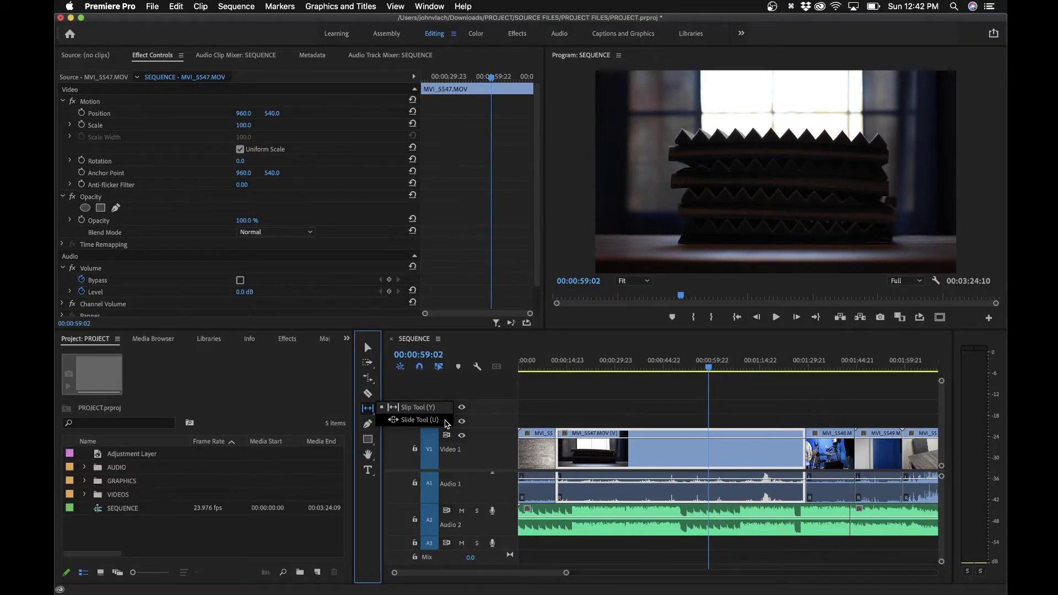
{"action": "left_click", "coordinate": [445, 421]}
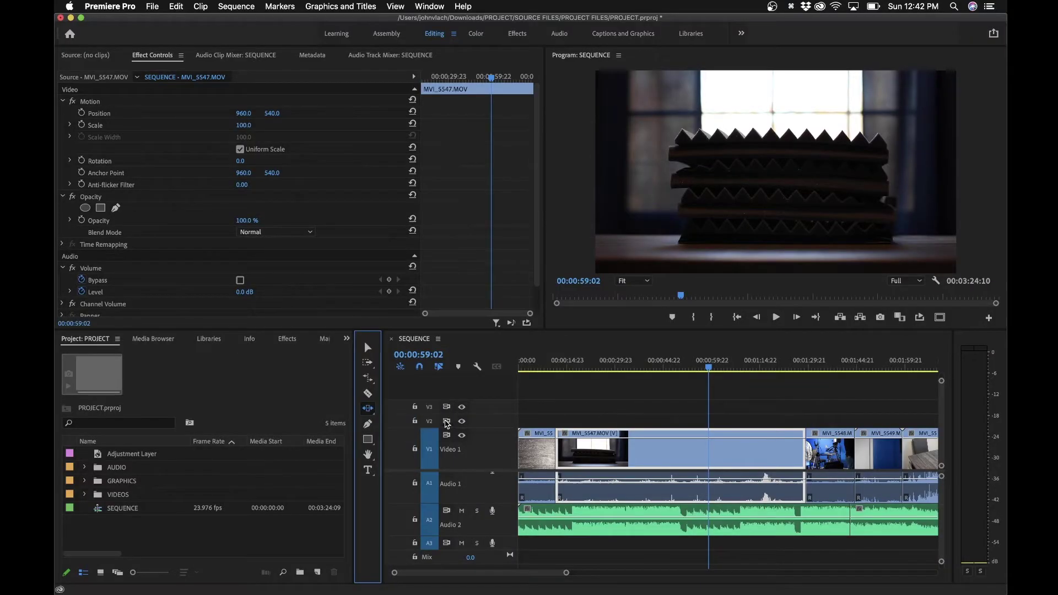
{"action": "left_click_drag", "start_coordinate": [676, 448], "coordinate": [698, 447]}
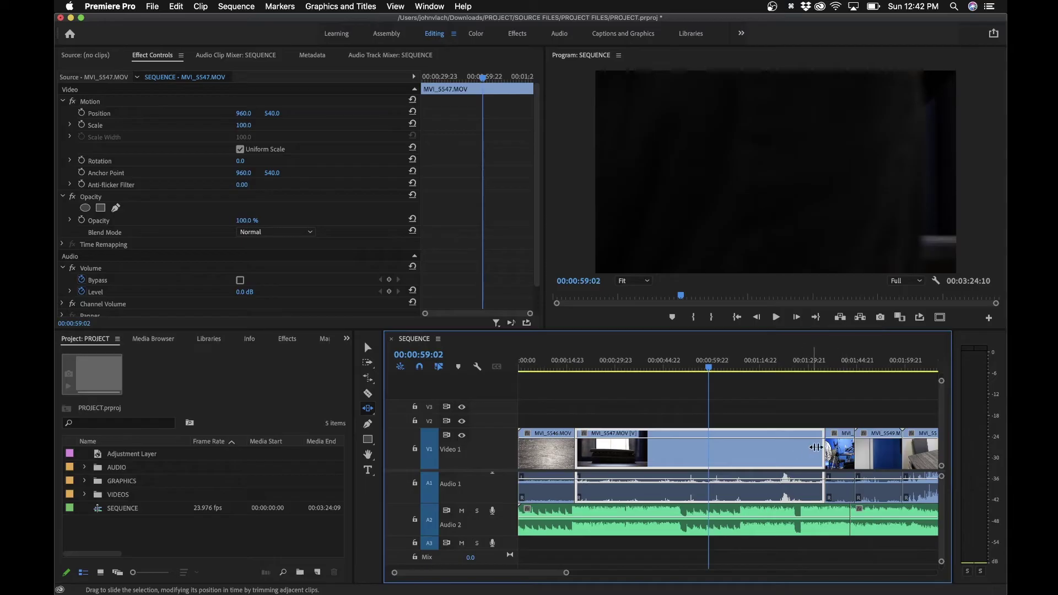
{"action": "left_click_drag", "start_coordinate": [763, 453], "coordinate": [708, 453]}
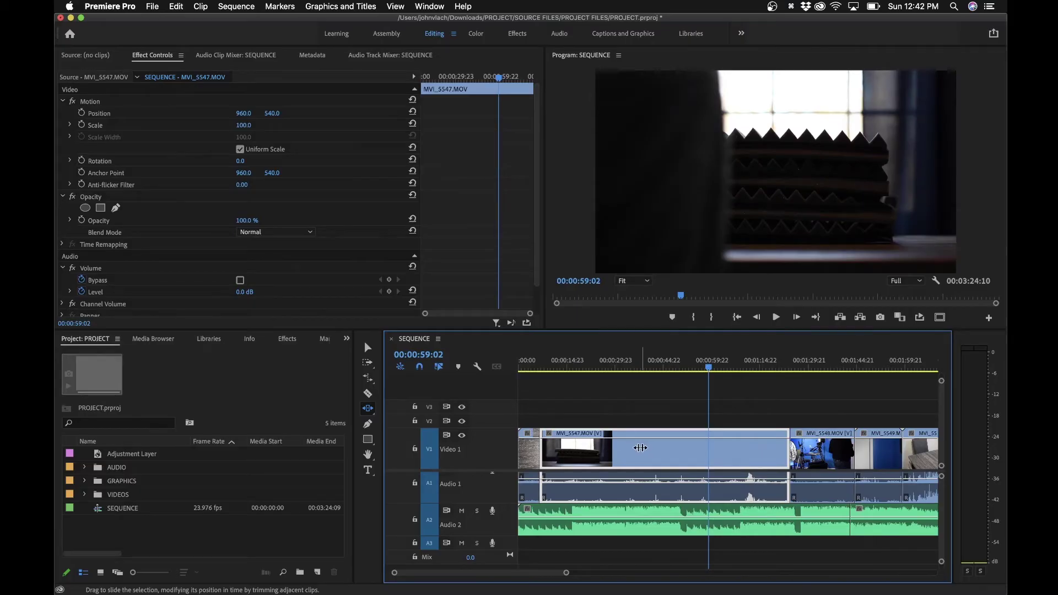
{"action": "left_click_drag", "start_coordinate": [636, 451], "coordinate": [668, 445]}
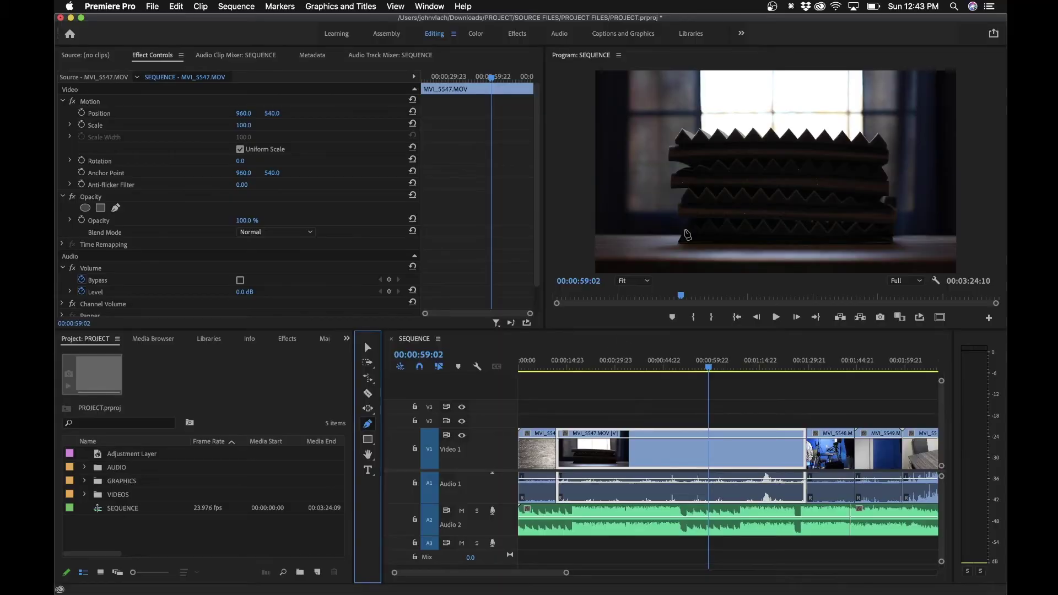
{"action": "left_click", "coordinate": [716, 135]}
{"action": "left_click", "coordinate": [706, 213]}
{"action": "left_click", "coordinate": [805, 206]}
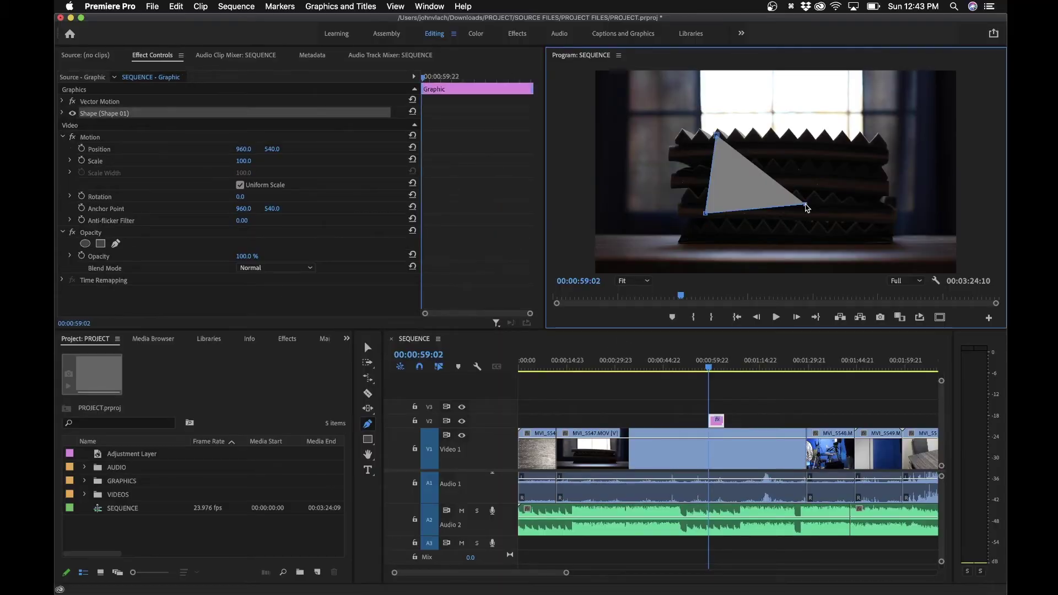
{"action": "left_click", "coordinate": [799, 120]}
{"action": "left_click", "coordinate": [766, 174]}
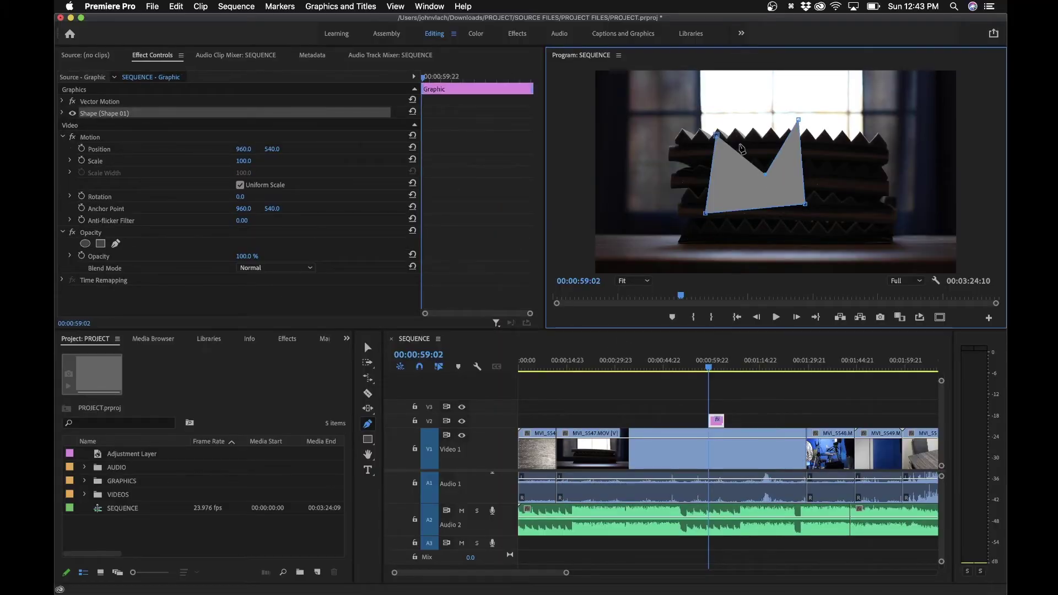
{"action": "left_click", "coordinate": [692, 402]}
{"action": "key", "text": "v"}
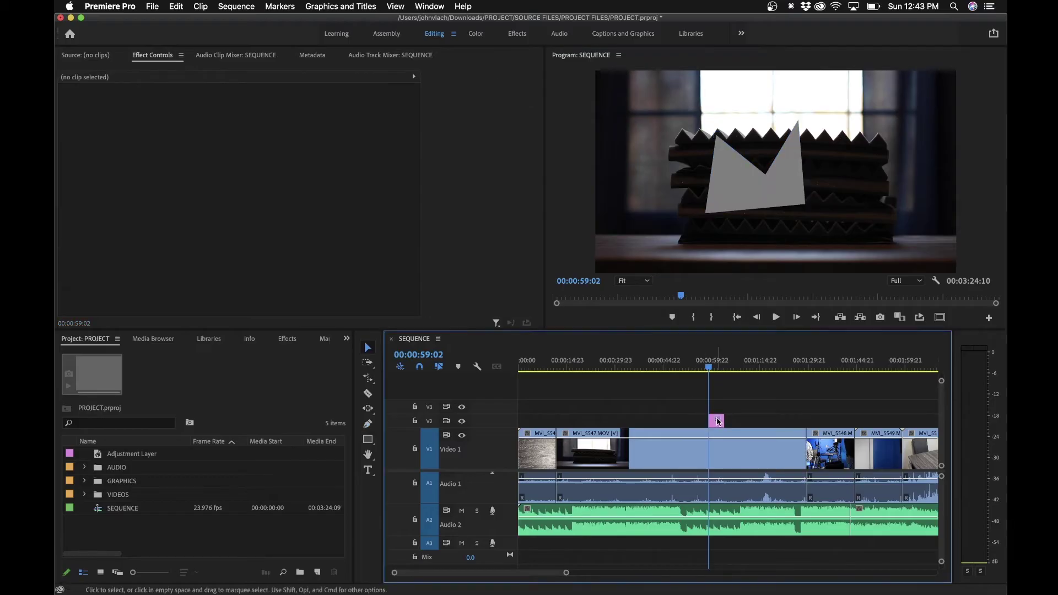
{"action": "left_click", "coordinate": [716, 420]}
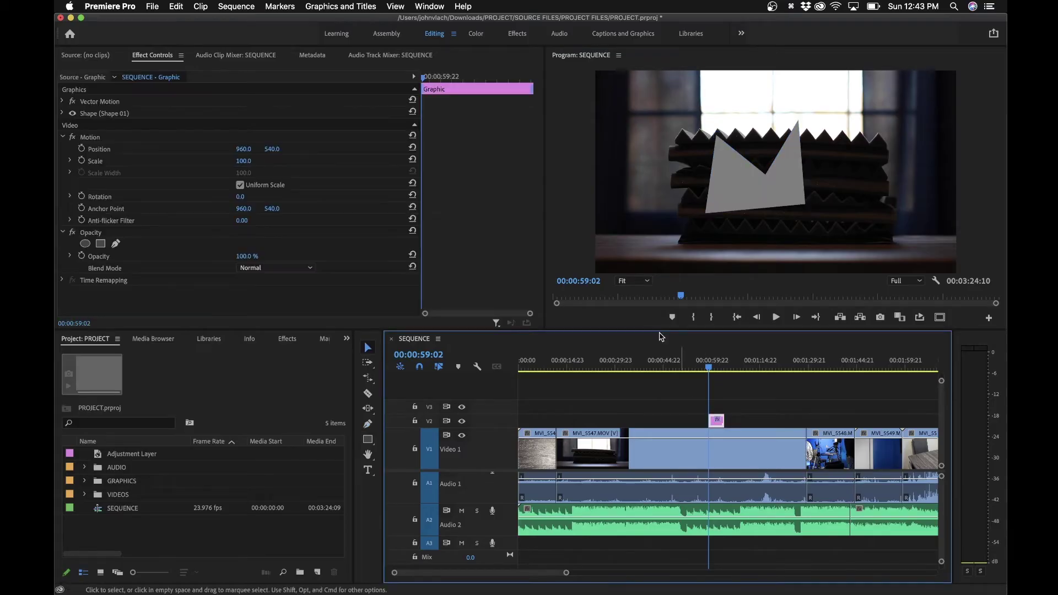
{"action": "left_click", "coordinate": [621, 36]}
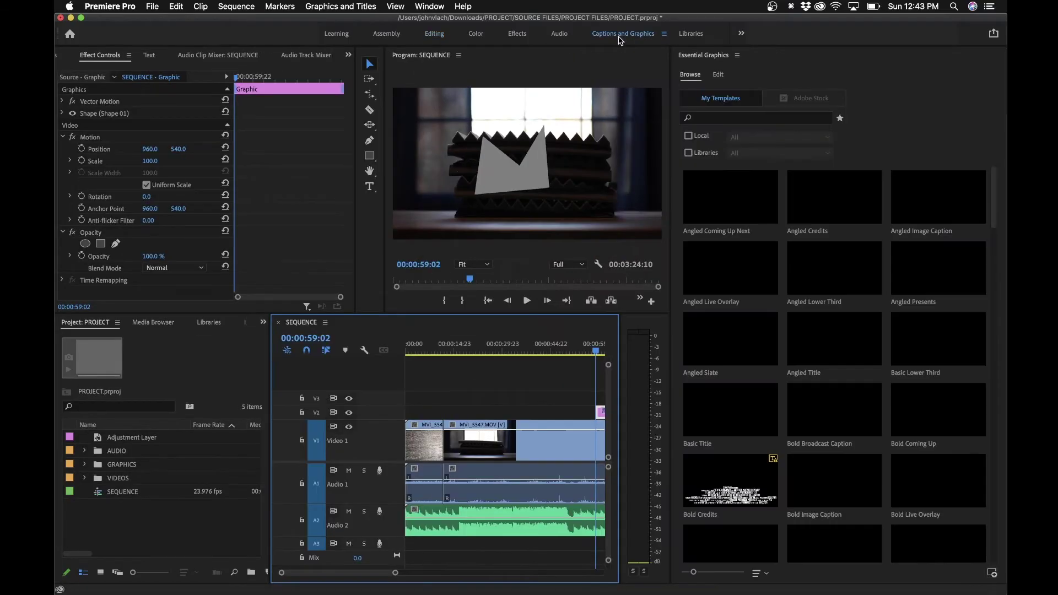
{"action": "left_click", "coordinate": [718, 75]}
{"action": "left_click", "coordinate": [732, 93]}
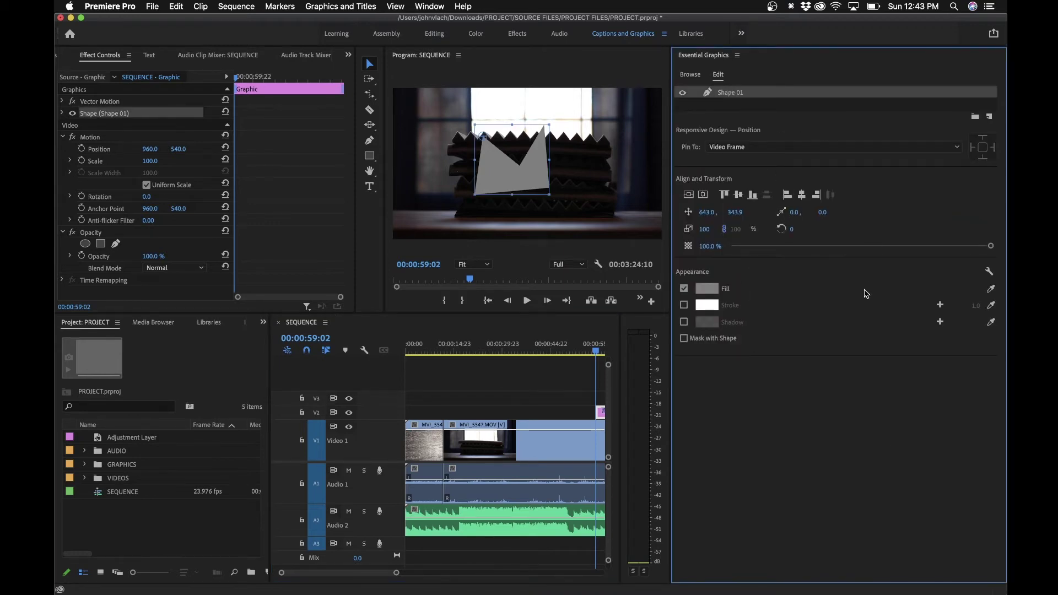
{"action": "left_click", "coordinate": [435, 34]}
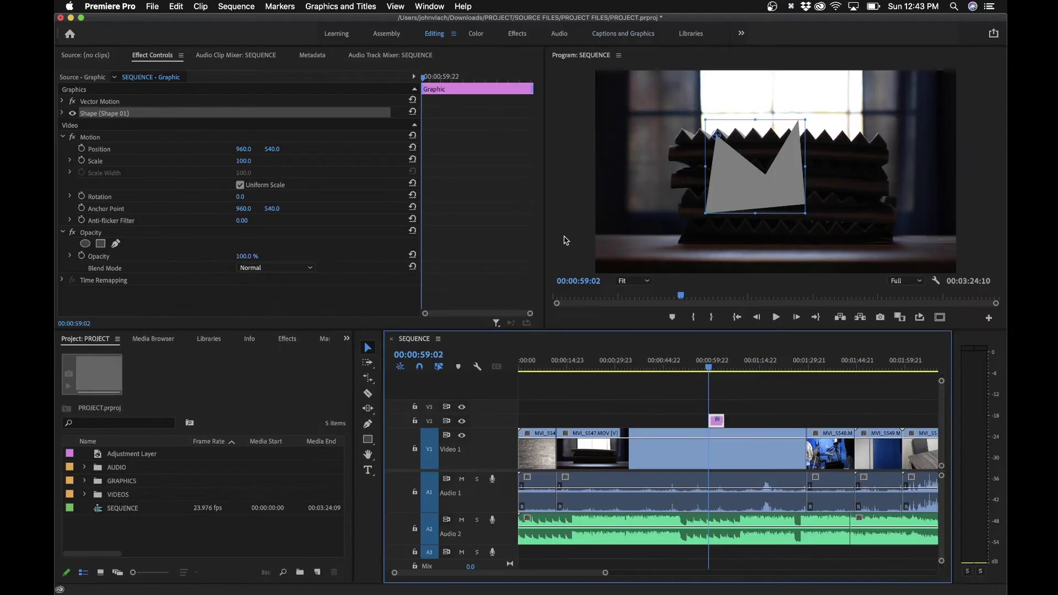
{"action": "left_click", "coordinate": [663, 395]}
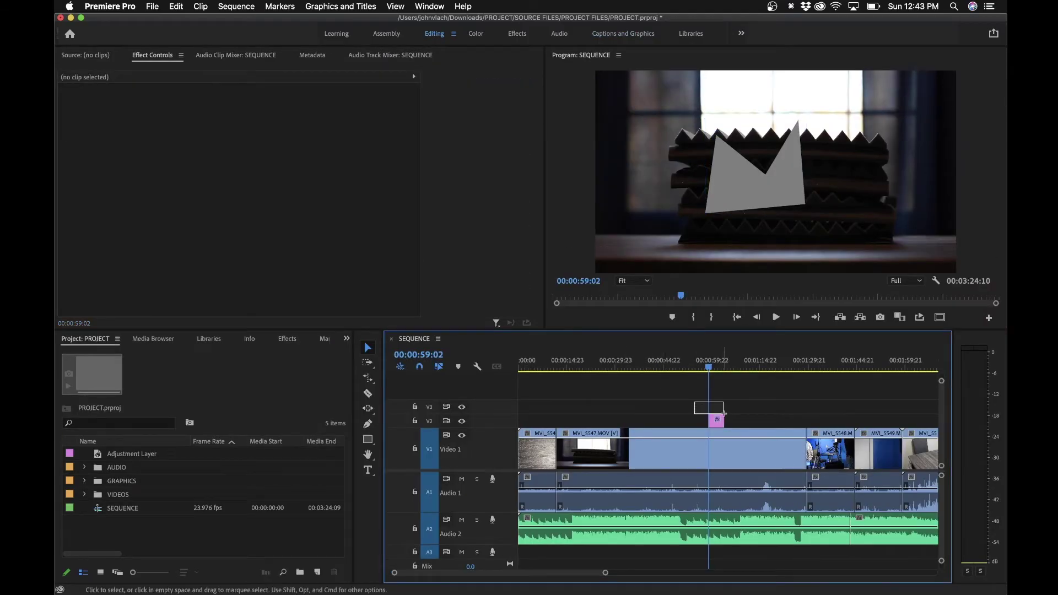
{"action": "left_click_drag", "start_coordinate": [723, 414], "coordinate": [725, 415]}
{"action": "key", "text": "BackSpace"}
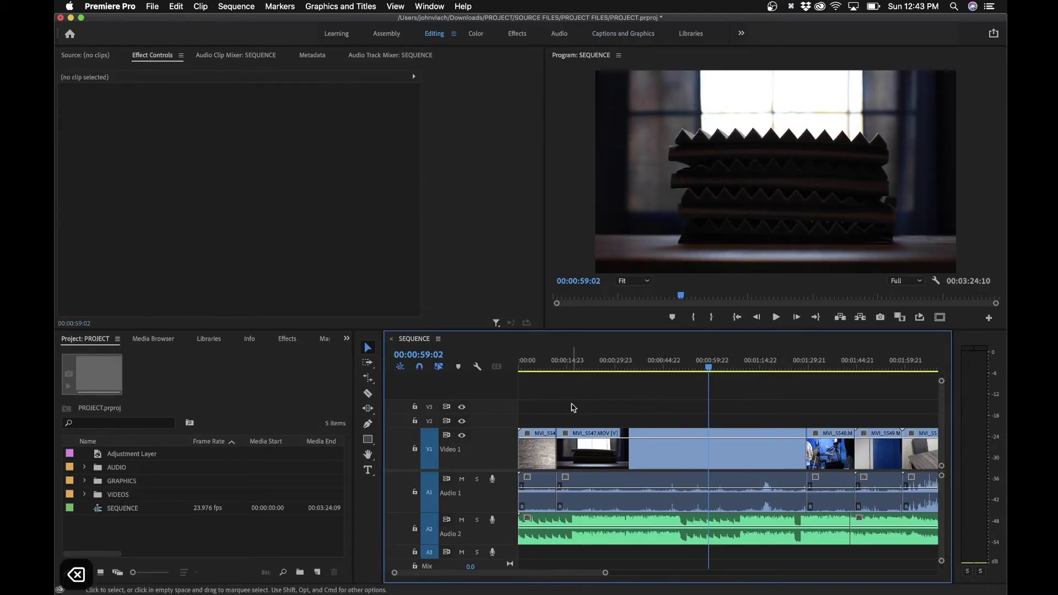
Step: Add two Pen opacity keyframes on MVI_5547 and drag the second down to 0%
{"action": "key", "text": "p"}
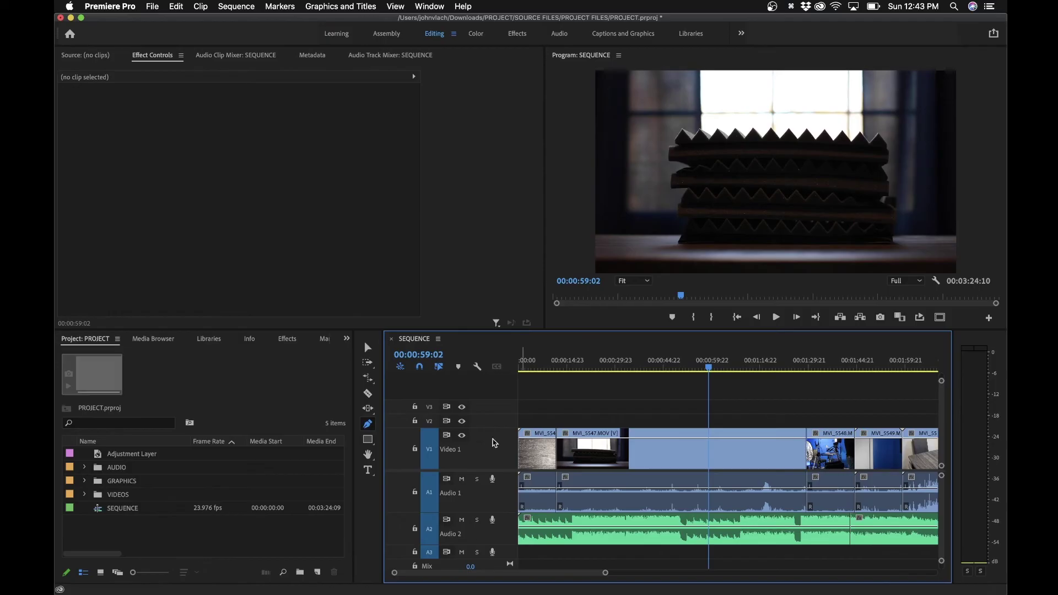
{"action": "mouse_move", "coordinate": [492, 428]}
{"action": "left_mouse_down"}
{"action": "mouse_move", "coordinate": [492, 456]}
{"action": "mouse_move", "coordinate": [491, 428]}
{"action": "left_mouse_up"}
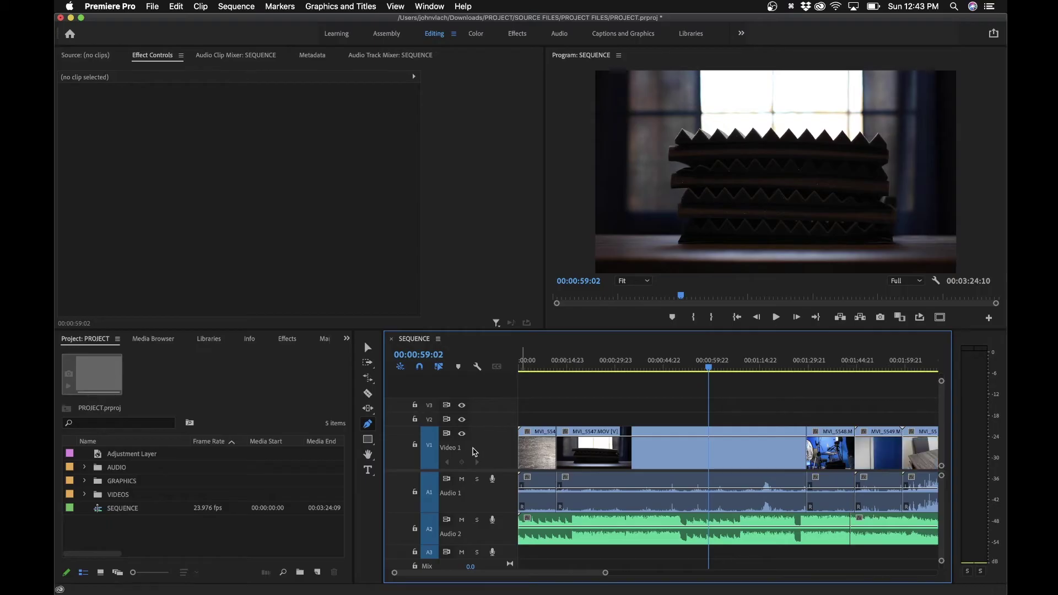
{"action": "left_click", "coordinate": [662, 438]}
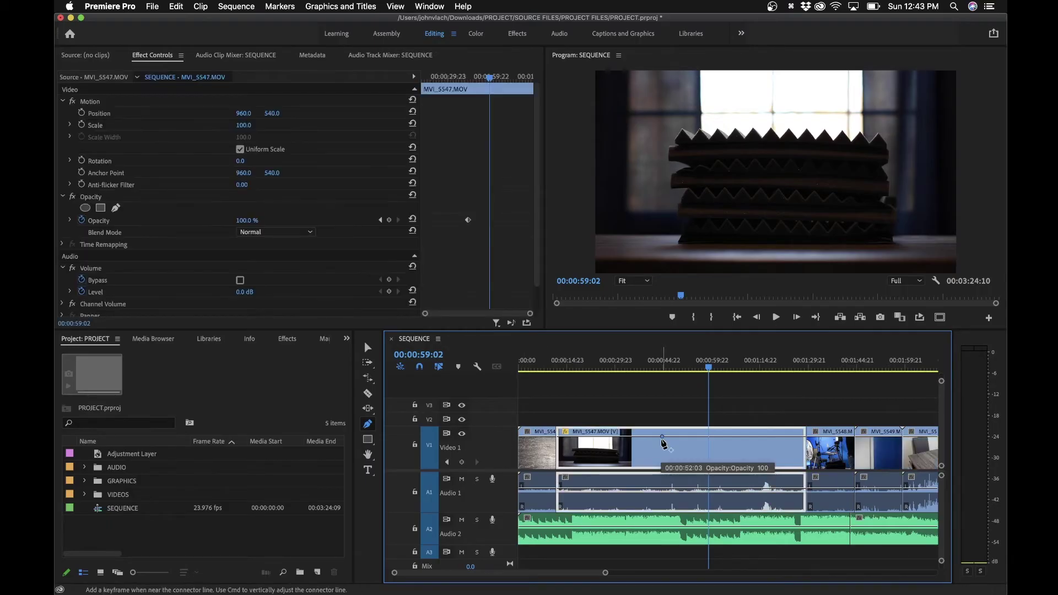
{"action": "left_click", "coordinate": [710, 437]}
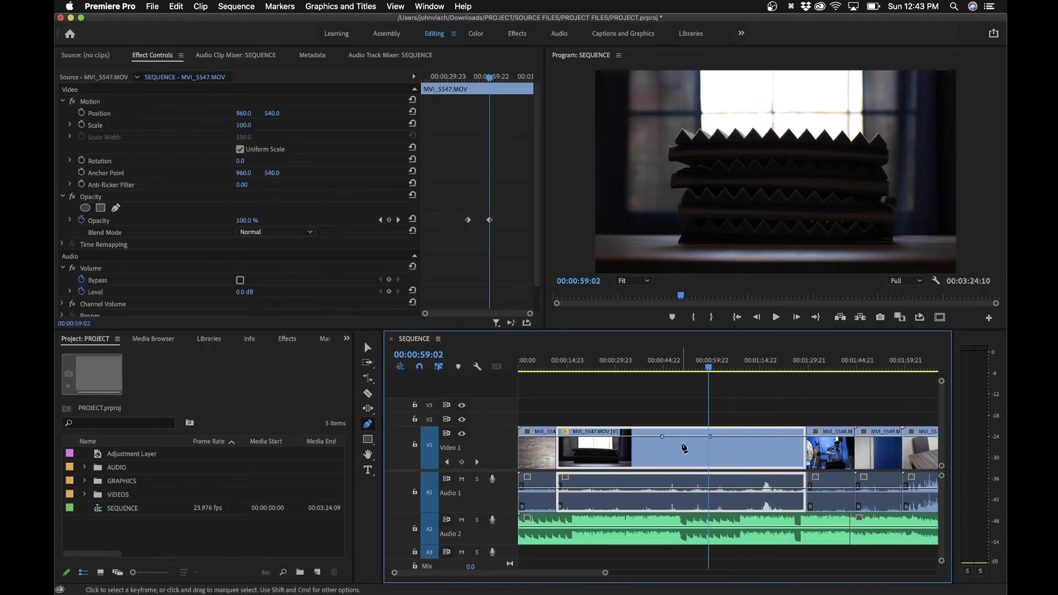
{"action": "left_click_drag", "start_coordinate": [710, 438], "coordinate": [732, 465]}
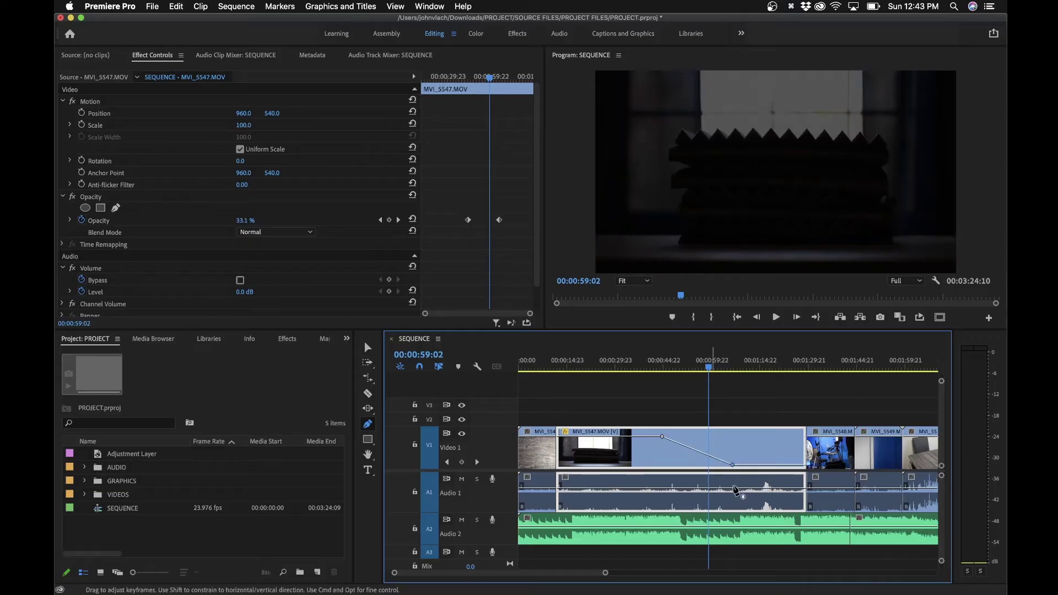
Step: Play back the fade to black starting from 00:00:43:19
{"action": "left_click", "coordinate": [665, 368]}
{"action": "left_click_drag", "start_coordinate": [667, 368], "coordinate": [660, 368]}
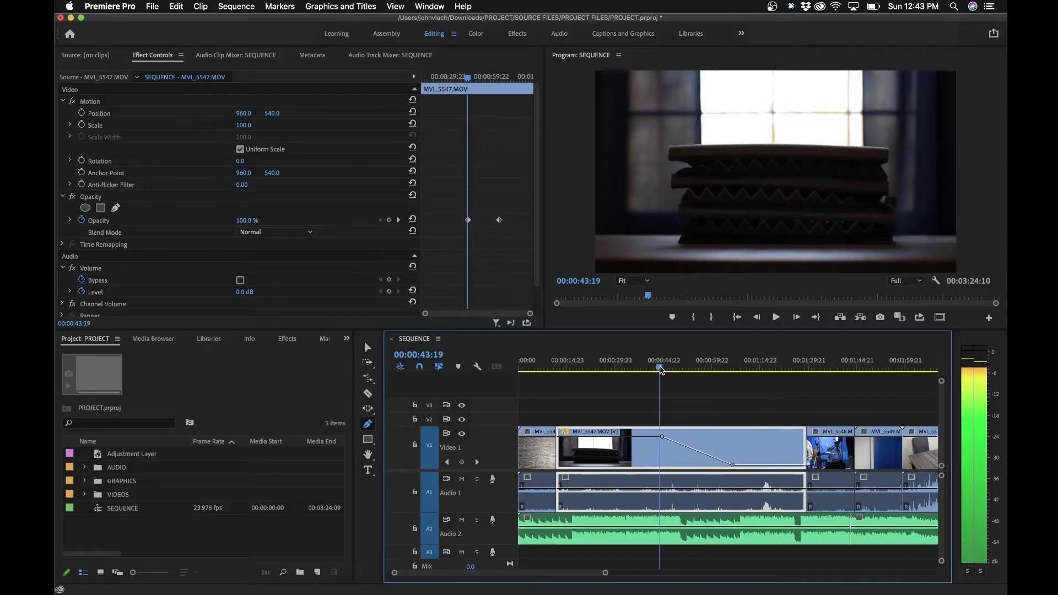
{"action": "key", "text": "space"}
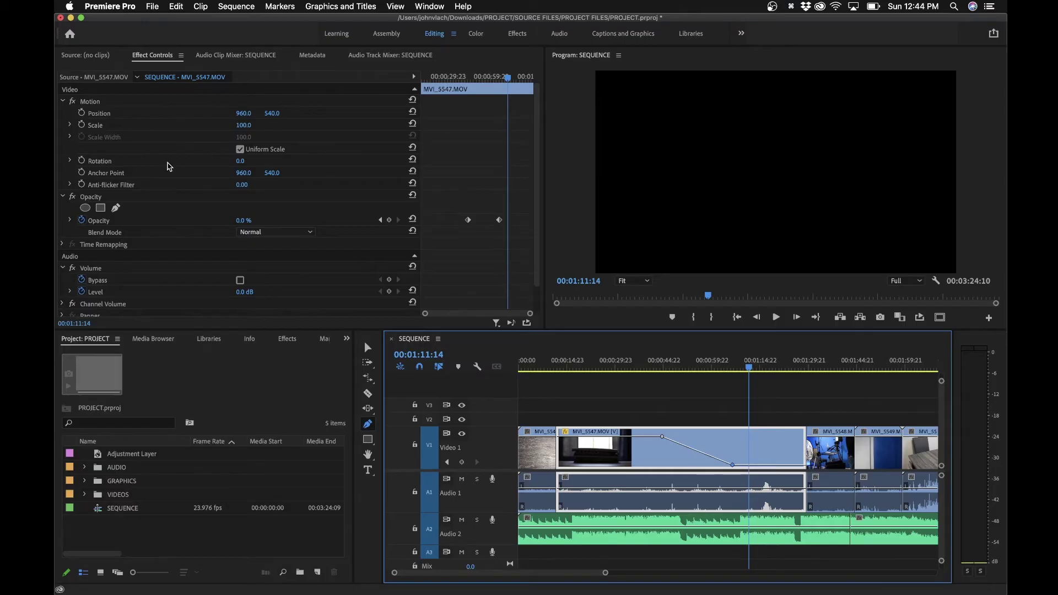
{"action": "left_click", "coordinate": [638, 413]}
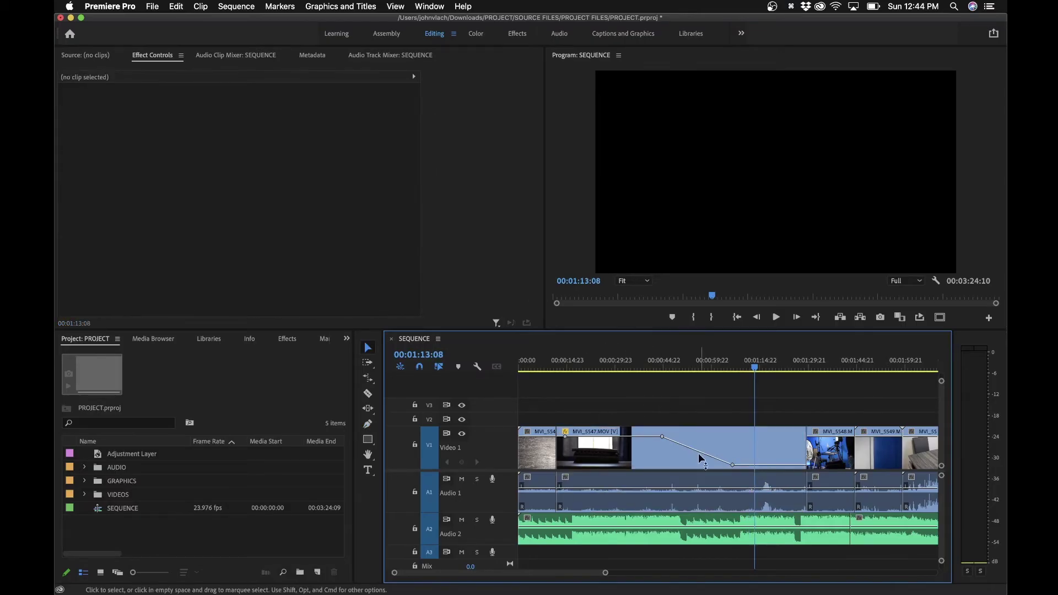
Step: Show MVI_5547's Time Remapping > Speed line and add a speed keyframe with the Pen
{"action": "right_click", "coordinate": [565, 433]}
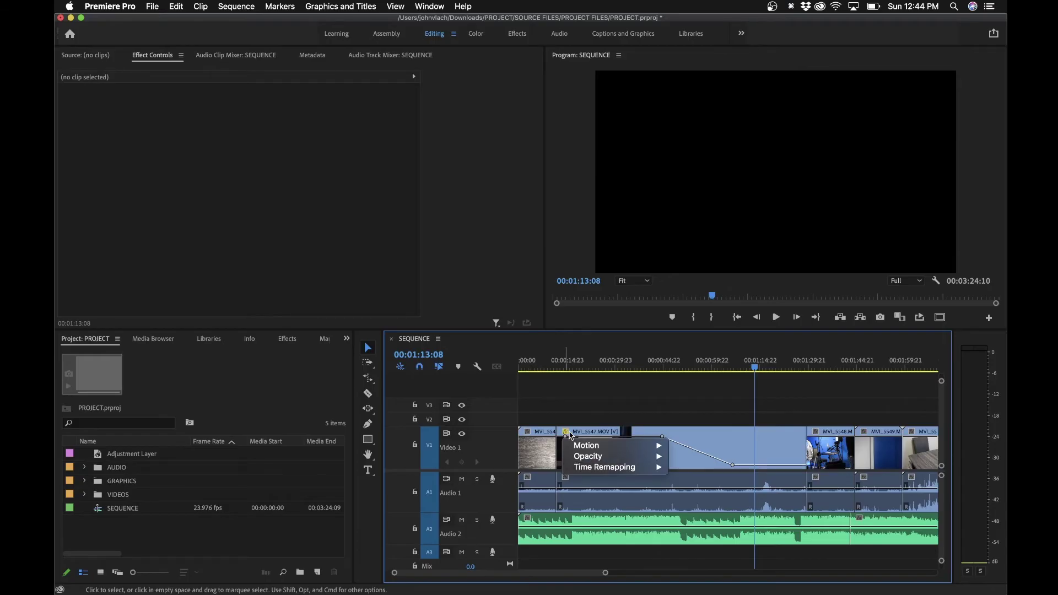
{"action": "mouse_move", "coordinate": [603, 466]}
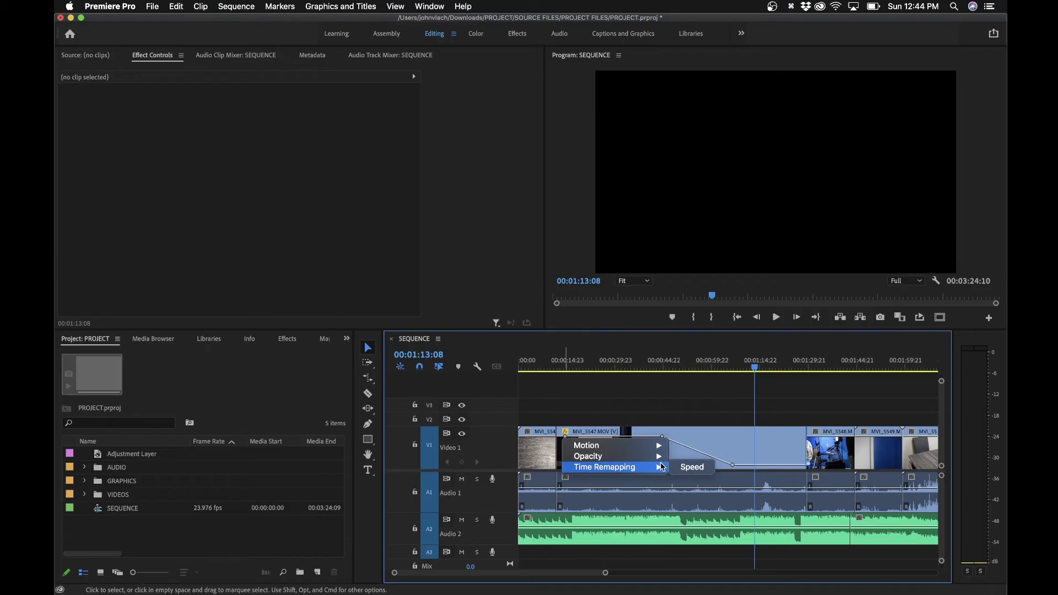
{"action": "left_click", "coordinate": [689, 468]}
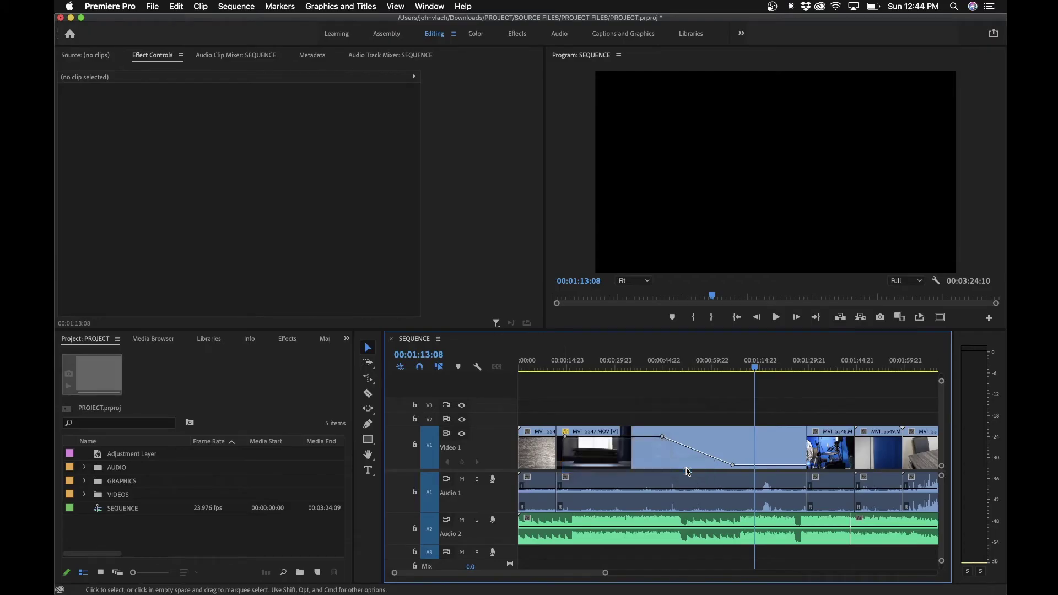
{"action": "key", "text": "p"}
{"action": "left_click", "coordinate": [633, 460]}
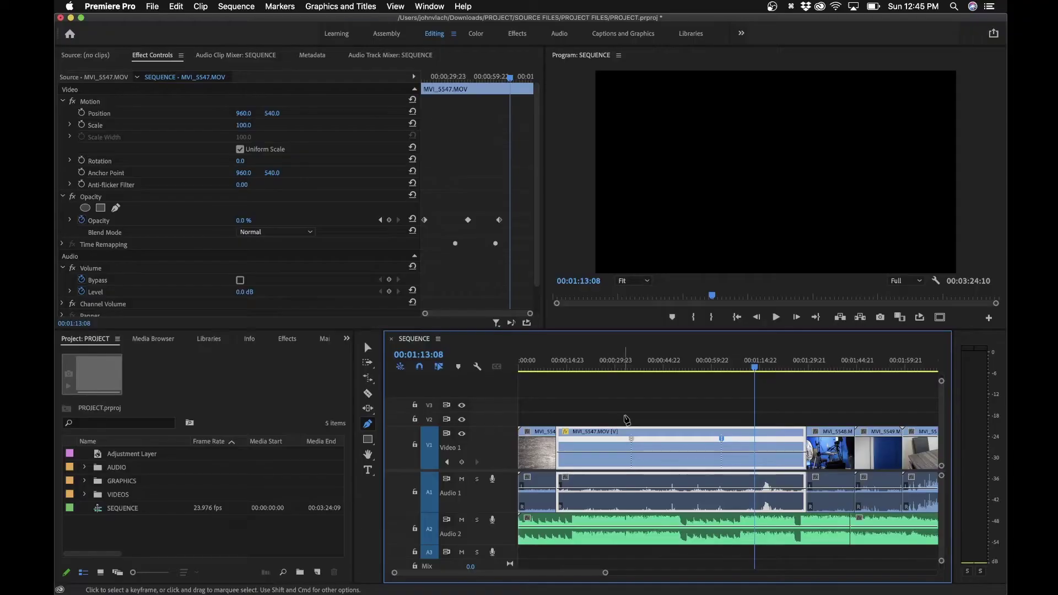
Step: Draw a grey rectangle over the video and a grey circle to its right
{"action": "left_click", "coordinate": [368, 440]}
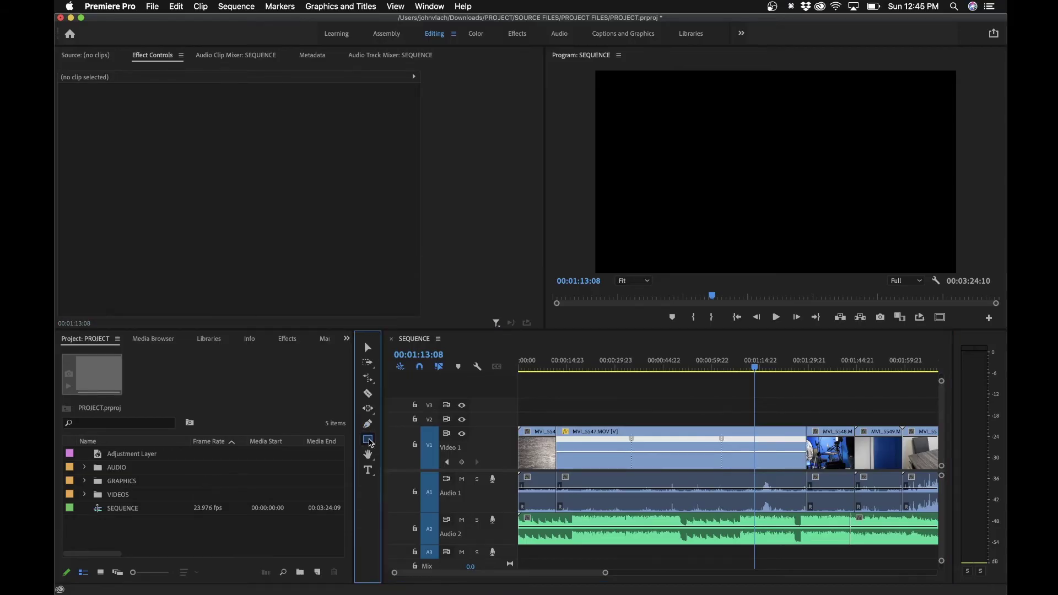
{"action": "left_click_drag", "start_coordinate": [655, 177], "coordinate": [784, 244]}
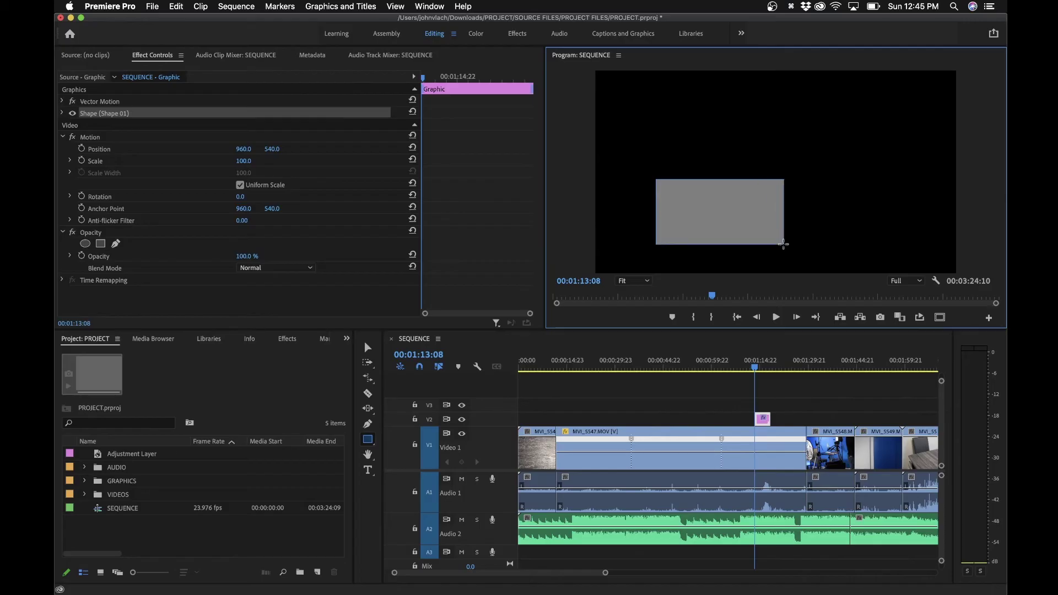
{"action": "left_click", "coordinate": [368, 439]}
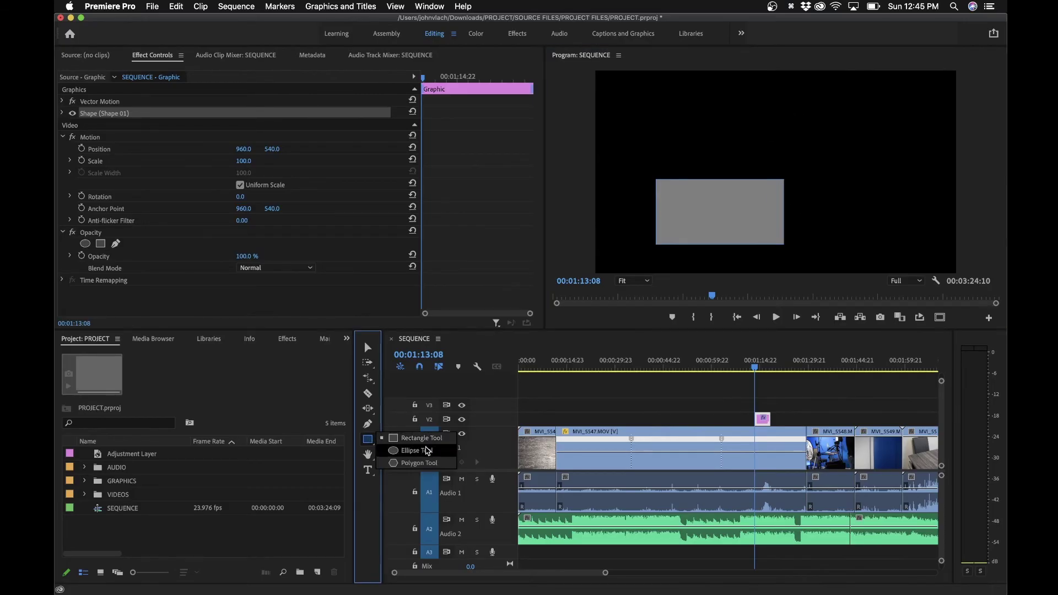
{"action": "left_click", "coordinate": [429, 451]}
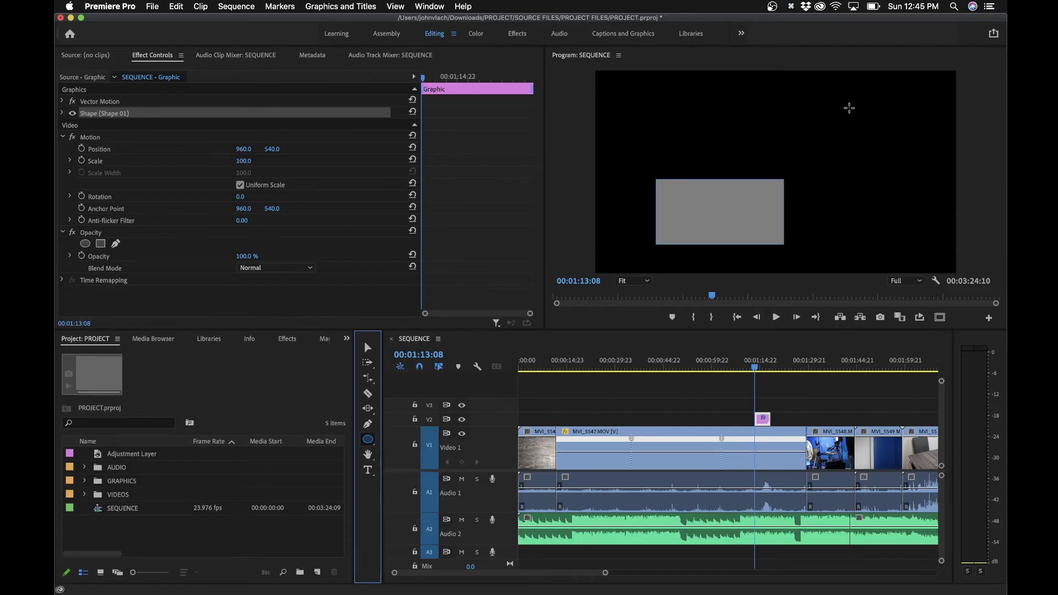
{"action": "mouse_move", "coordinate": [827, 116]}
{"action": "left_mouse_down"}
{"action": "mouse_move", "coordinate": [934, 204]}
{"action": "mouse_move", "coordinate": [944, 229]}
{"action": "mouse_move", "coordinate": [860, 156]}
{"action": "mouse_move", "coordinate": [941, 229]}
{"action": "left_mouse_up"}
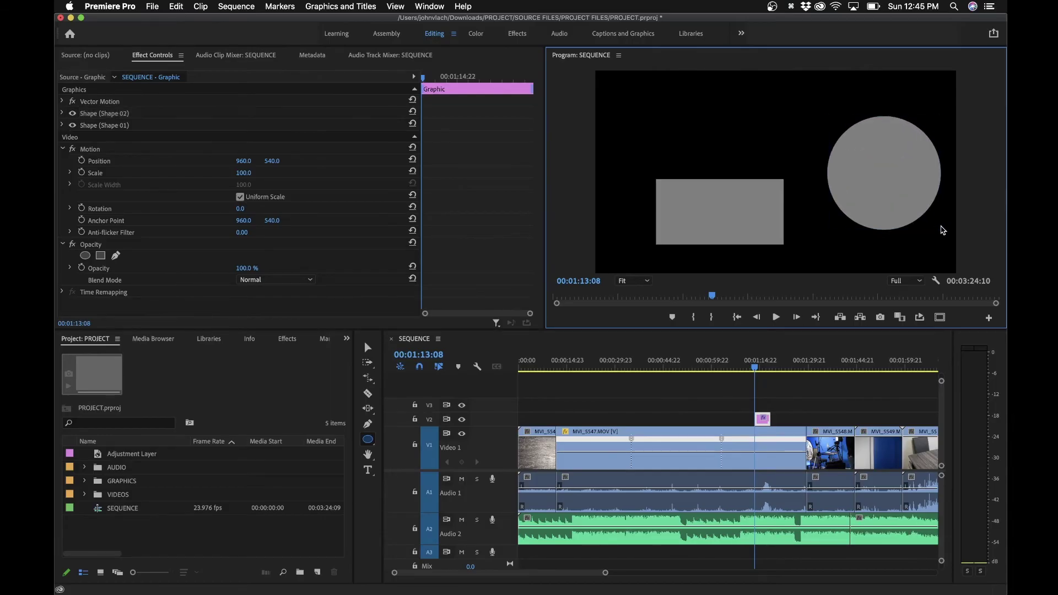
Step: Draw a triangle above the rectangle with the Polygon Tool
{"action": "left_click", "coordinate": [368, 441]}
{"action": "left_click_drag", "start_coordinate": [367, 441], "coordinate": [416, 466]}
{"action": "left_click_drag", "start_coordinate": [679, 96], "coordinate": [755, 154]}
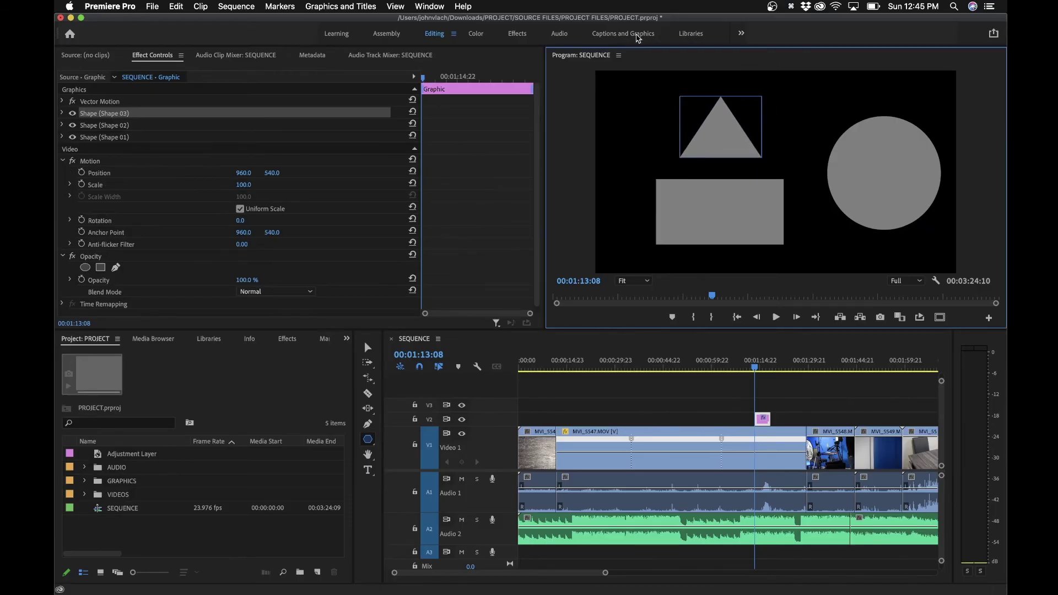
Step: Set Shape 03's sides to 5 in Essential Graphics, making a pentagon
{"action": "left_click", "coordinate": [617, 34]}
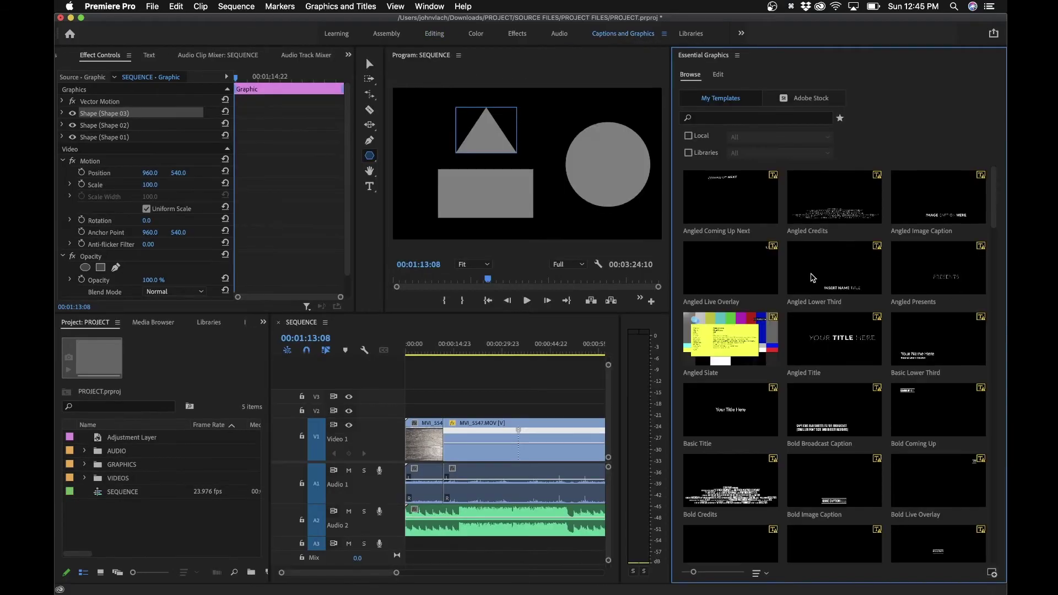
{"action": "left_click", "coordinate": [719, 75]}
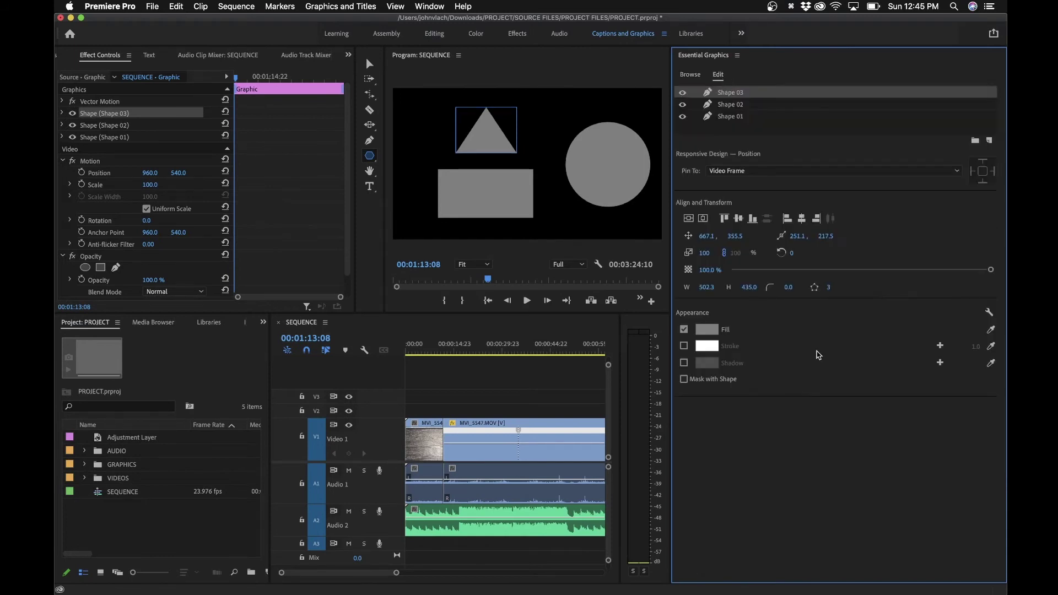
{"action": "left_click", "coordinate": [829, 287]}
{"action": "type", "text": "5"}
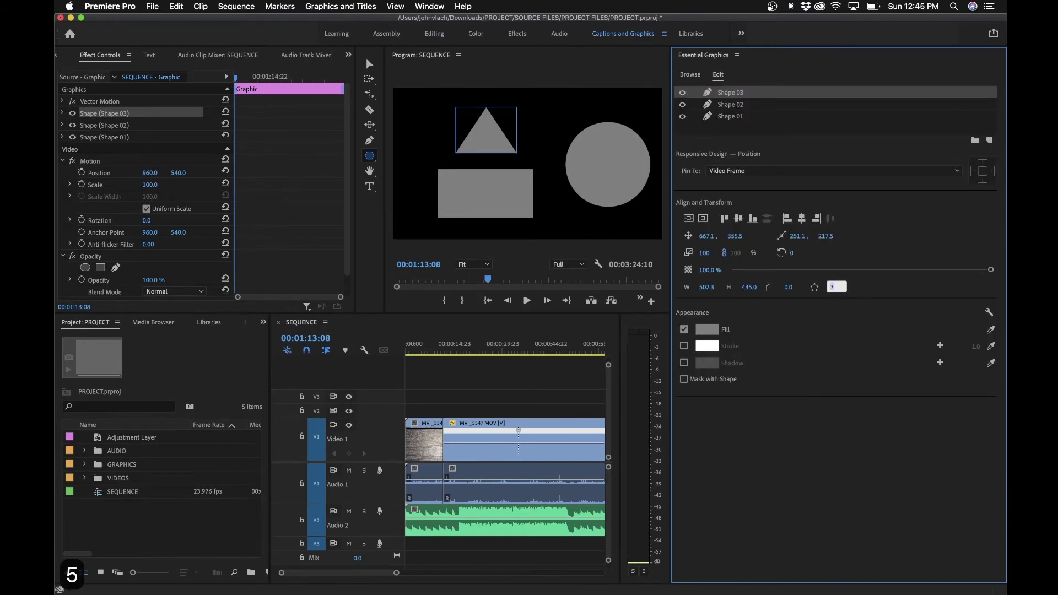
{"action": "key", "text": "Return"}
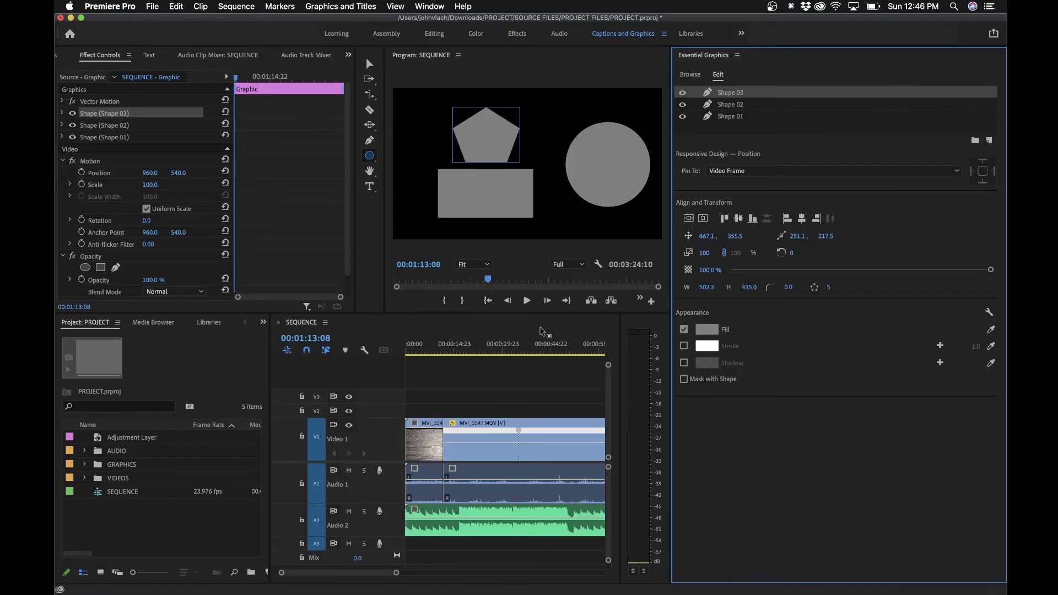
Step: Deselect the graphic, select the MVI_5547.MOV clip and return to the Selection tool
{"action": "left_click", "coordinate": [517, 411]}
{"action": "left_click", "coordinate": [492, 442]}
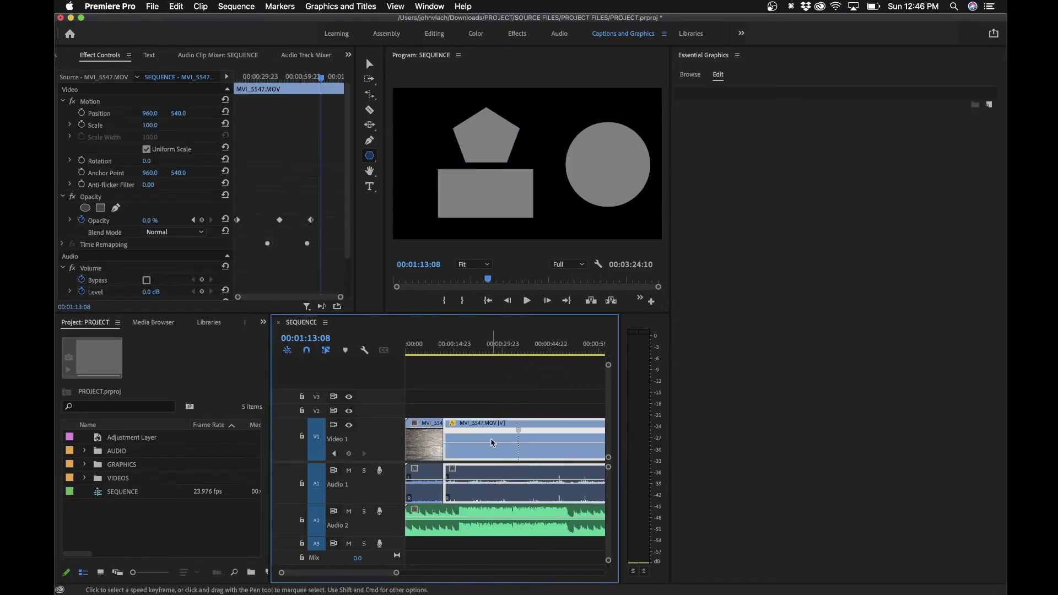
{"action": "left_click", "coordinate": [369, 64]}
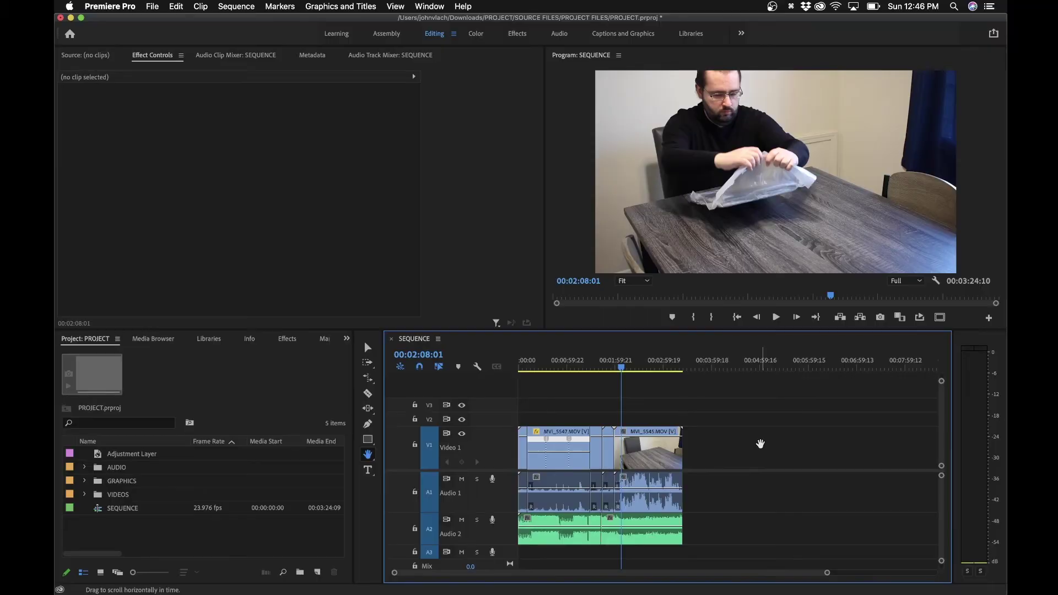
Step: Zoom into the timeline and pan it with the Hand tool back to the sequence start
{"action": "key", "text": "equal"}
{"action": "key", "text": "equal"}
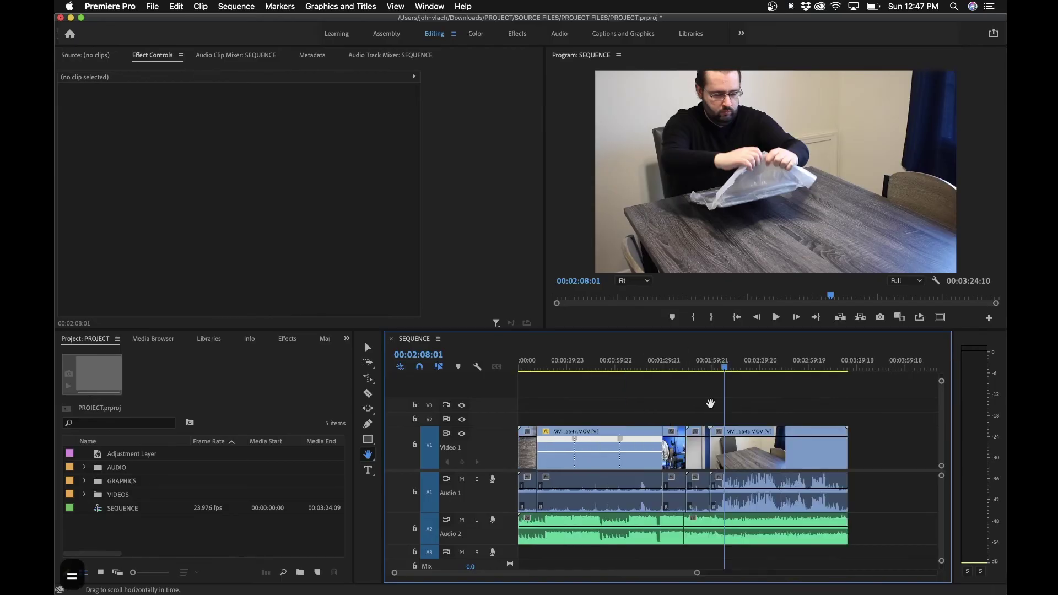
{"action": "left_click_drag", "start_coordinate": [752, 419], "coordinate": [832, 392]}
{"action": "left_click_drag", "start_coordinate": [725, 386], "coordinate": [817, 395]}
{"action": "left_click_drag", "start_coordinate": [713, 404], "coordinate": [678, 404]}
{"action": "left_click_drag", "start_coordinate": [808, 461], "coordinate": [670, 455]}
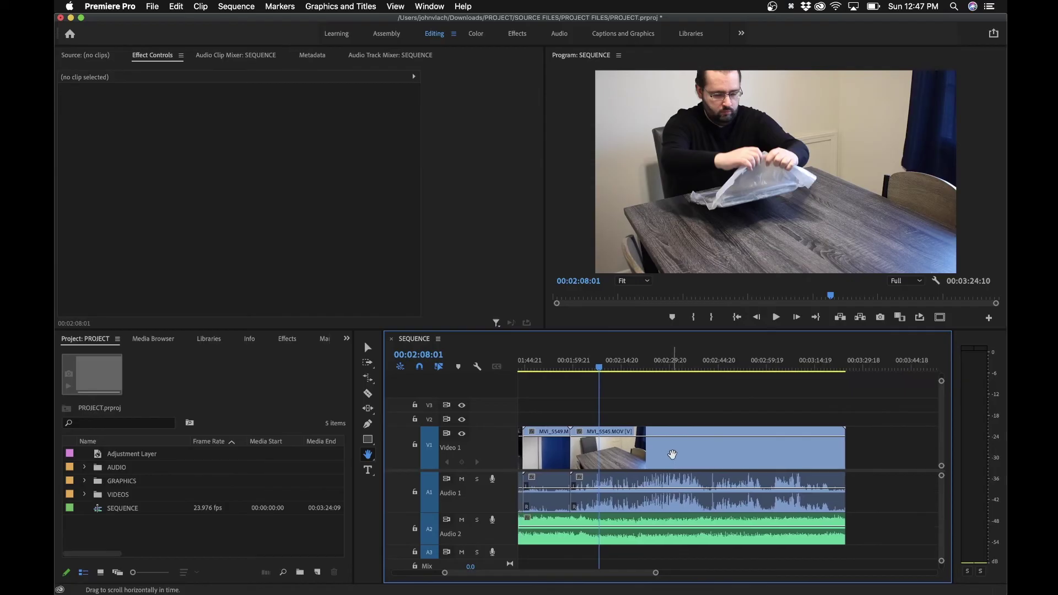
{"action": "left_click_drag", "start_coordinate": [627, 533], "coordinate": [741, 523]}
{"action": "left_click_drag", "start_coordinate": [654, 482], "coordinate": [721, 481]}
{"action": "mouse_move", "coordinate": [591, 442]}
{"action": "left_mouse_down"}
{"action": "mouse_move", "coordinate": [661, 444]}
{"action": "mouse_move", "coordinate": [637, 454]}
{"action": "left_mouse_up"}
{"action": "mouse_move", "coordinate": [743, 454]}
{"action": "left_mouse_down"}
{"action": "mouse_move", "coordinate": [597, 464]}
{"action": "mouse_move", "coordinate": [752, 495]}
{"action": "left_mouse_up"}
{"action": "left_click_drag", "start_coordinate": [619, 487], "coordinate": [766, 483]}
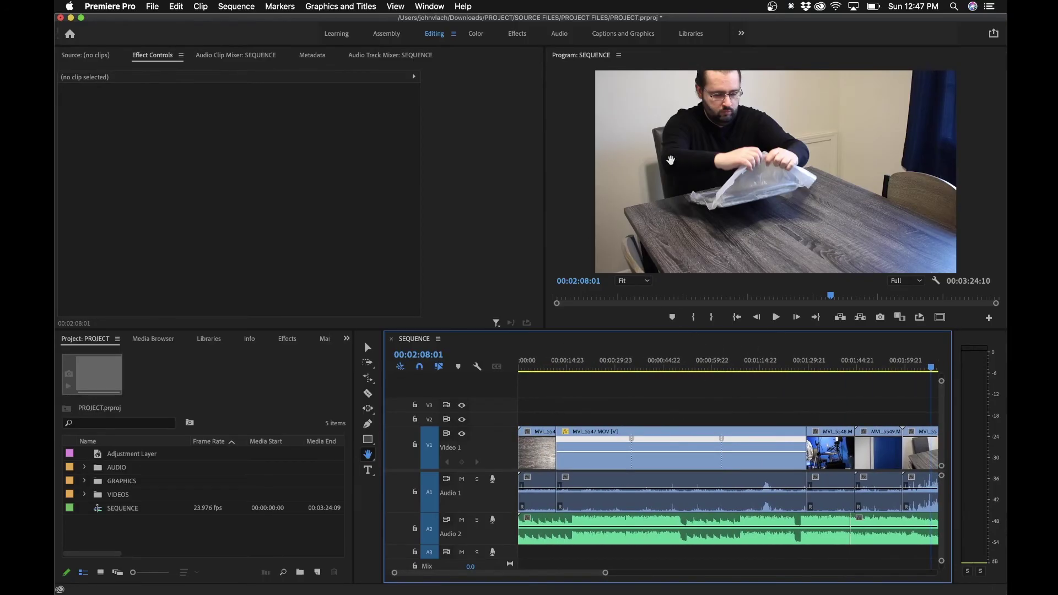
{"action": "left_click", "coordinate": [636, 282]}
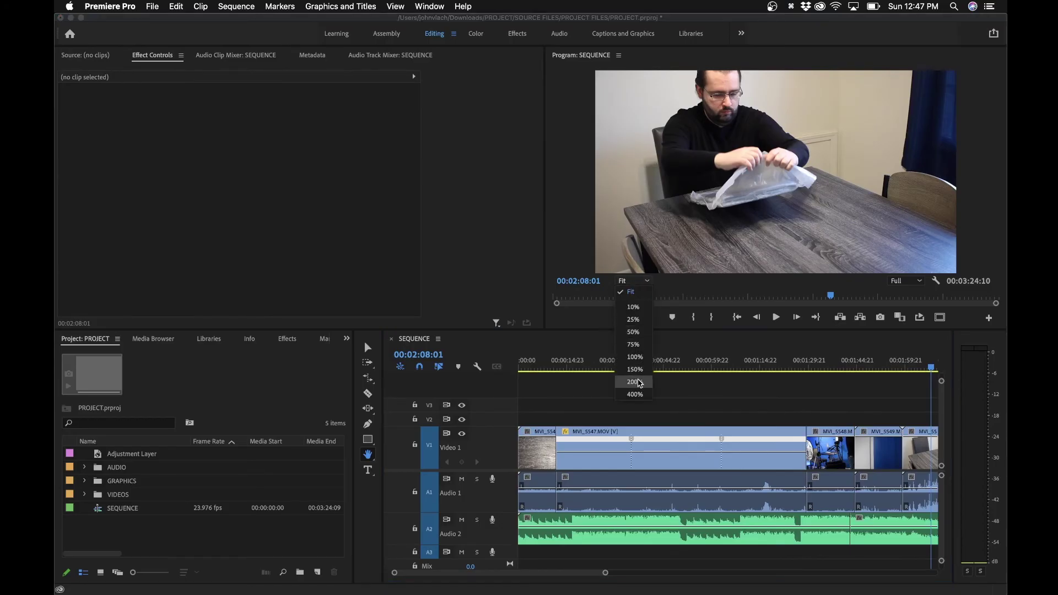
Step: View the Program monitor at 200%, pan onto the hands holding the bag, then select the Zoom Tool
{"action": "left_click", "coordinate": [635, 381]}
{"action": "mouse_move", "coordinate": [759, 164]}
{"action": "left_mouse_down"}
{"action": "mouse_move", "coordinate": [853, 229]}
{"action": "mouse_move", "coordinate": [707, 108]}
{"action": "mouse_move", "coordinate": [694, 160]}
{"action": "mouse_move", "coordinate": [718, 137]}
{"action": "mouse_move", "coordinate": [711, 95]}
{"action": "mouse_move", "coordinate": [785, 157]}
{"action": "mouse_move", "coordinate": [768, 180]}
{"action": "left_mouse_up"}
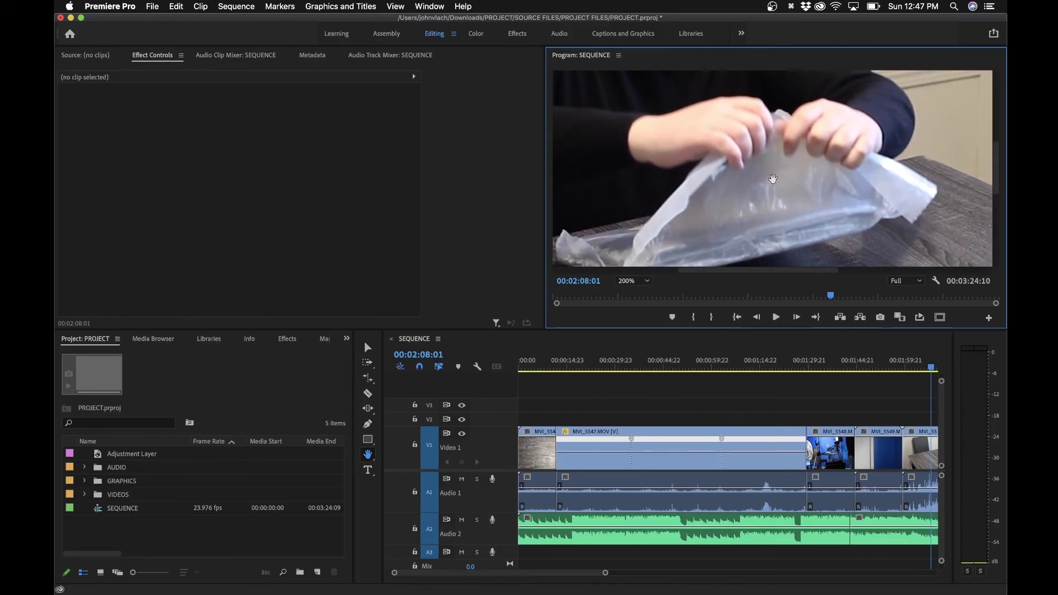
{"action": "left_click_drag", "start_coordinate": [753, 139], "coordinate": [726, 123]}
{"action": "left_click_drag", "start_coordinate": [749, 194], "coordinate": [689, 194]}
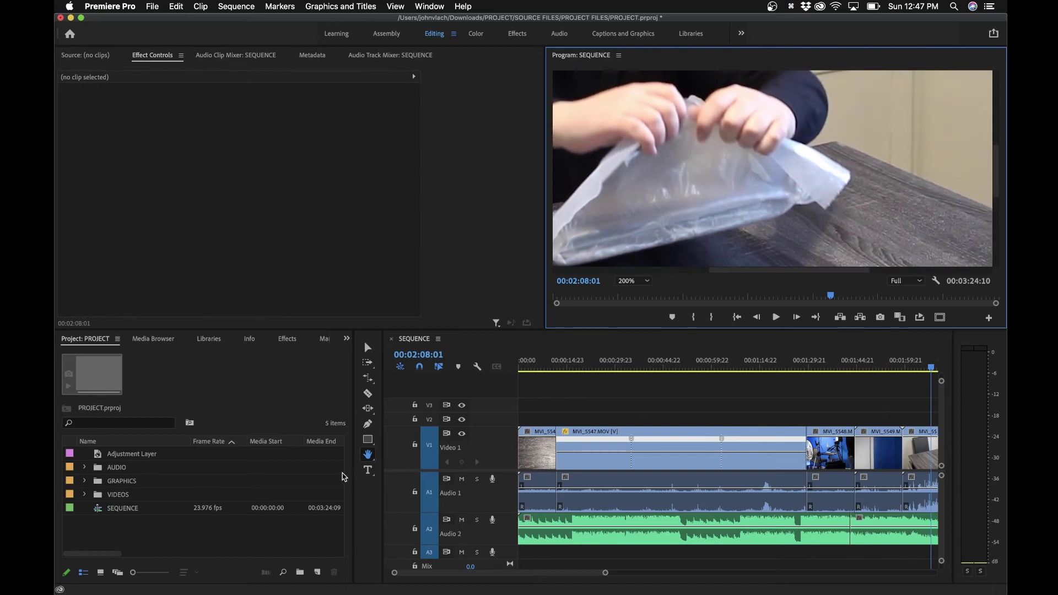
{"action": "left_click", "coordinate": [368, 455]}
{"action": "left_click", "coordinate": [420, 467]}
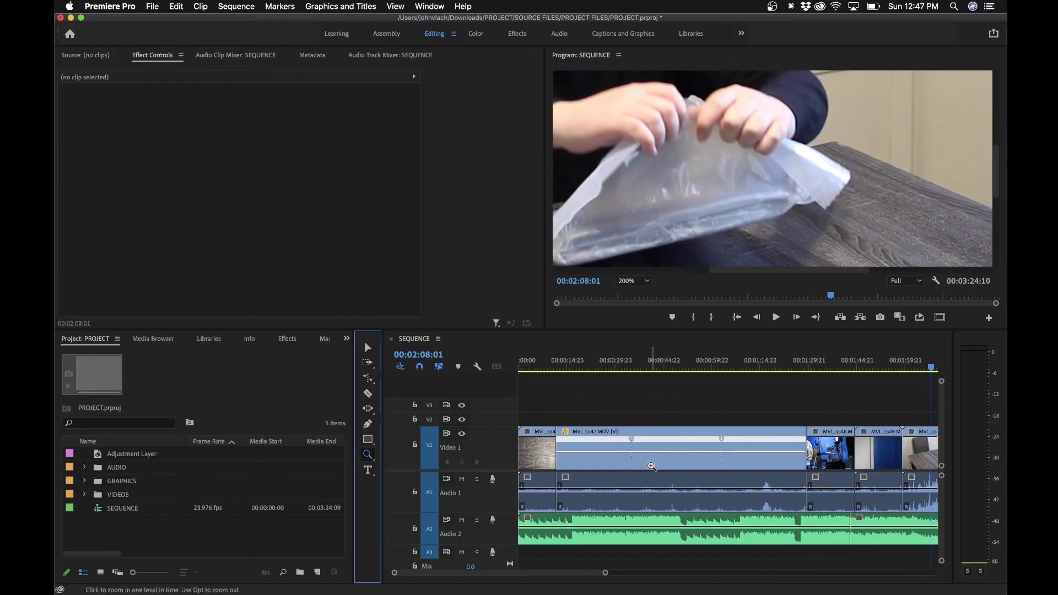
Step: Zoom the timeline out two levels to the full 00:03:24:10 sequence, then in one level
{"action": "left_click", "coordinate": [652, 467], "text": "alt"}
{"action": "left_click", "coordinate": [651, 467], "text": "alt"}
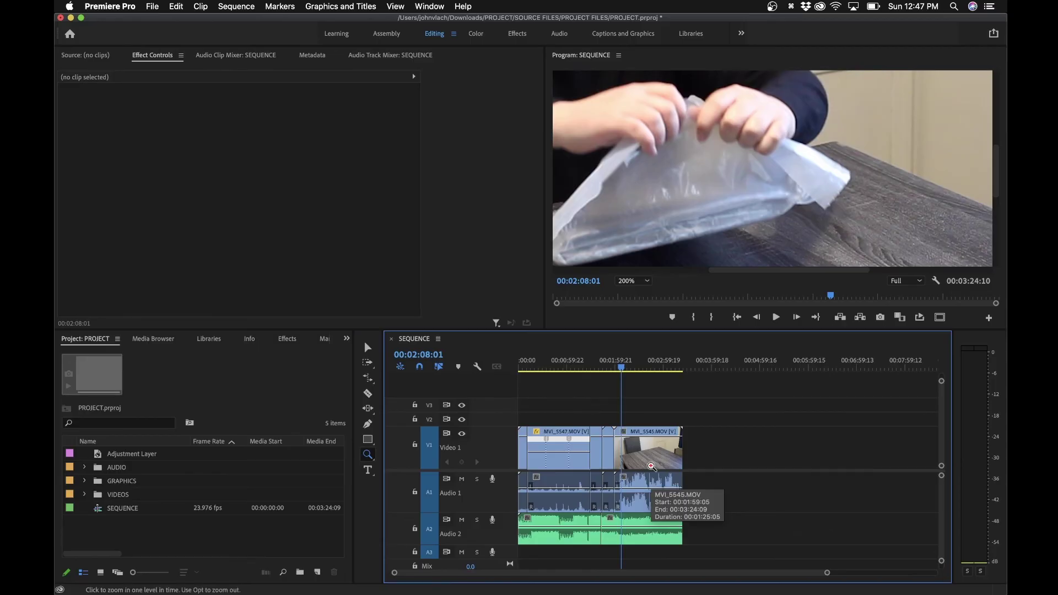
{"action": "left_click", "coordinate": [652, 466]}
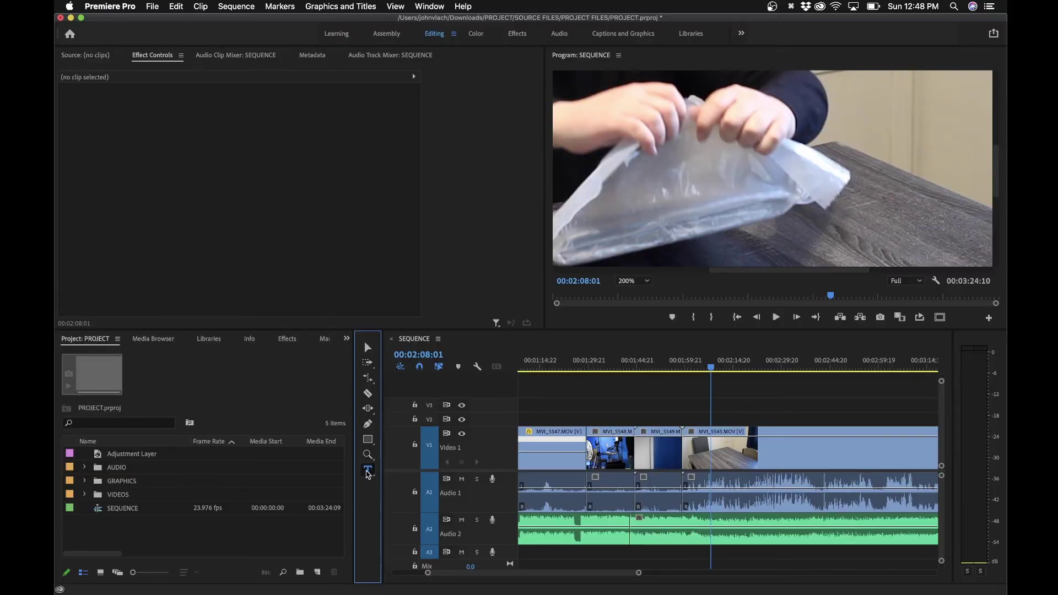
Step: Fit the Program preview to the frame and type a horizontal 'TEXT' title left of centre
{"action": "left_click", "coordinate": [368, 470]}
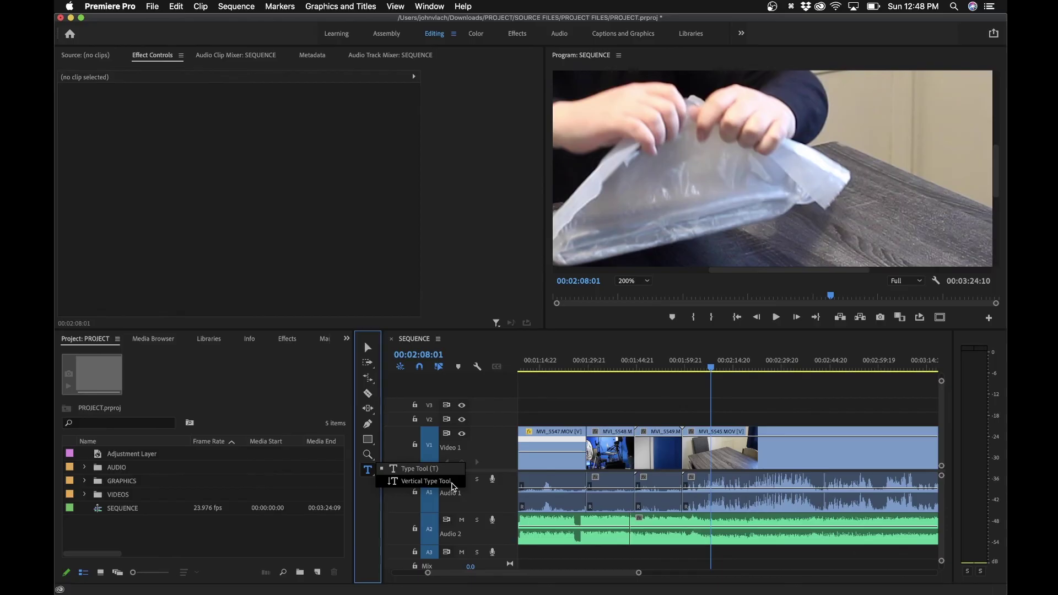
{"action": "left_click", "coordinate": [435, 469]}
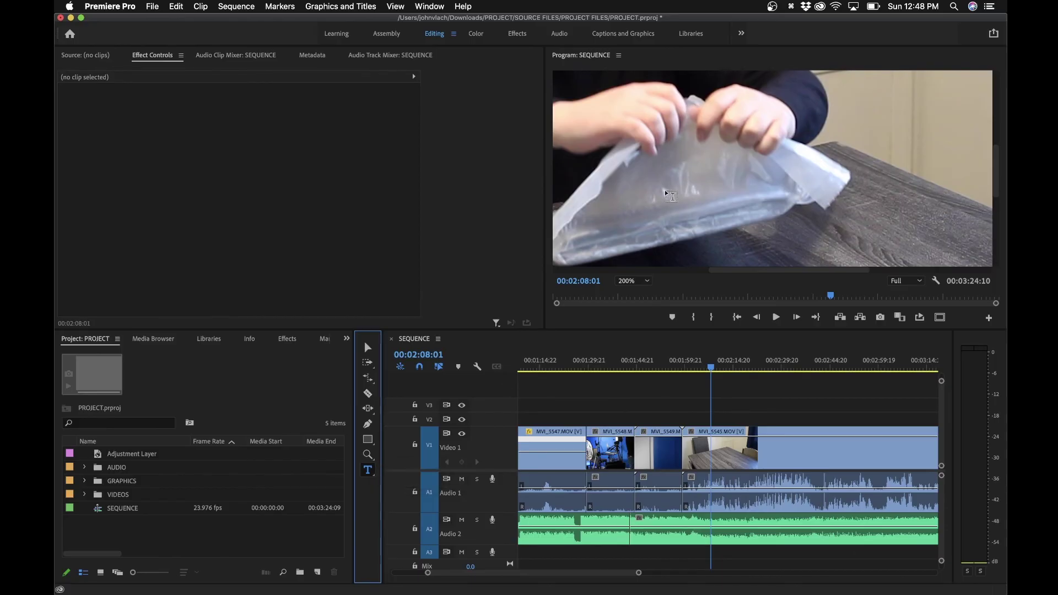
{"action": "left_click", "coordinate": [634, 279]}
{"action": "left_click", "coordinate": [630, 285]}
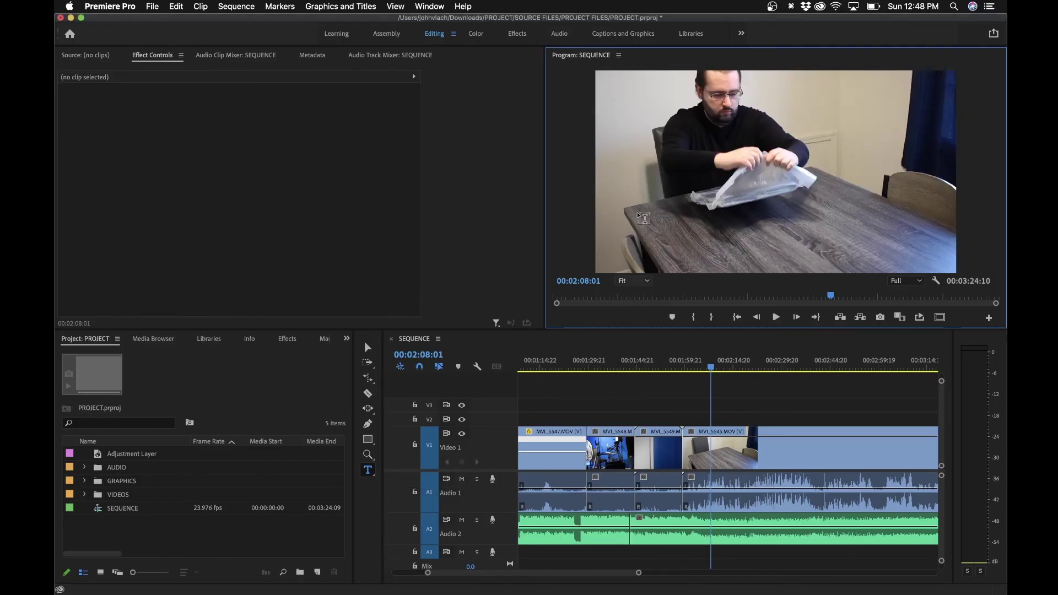
{"action": "left_click", "coordinate": [643, 194]}
{"action": "type", "text": "TEW"}
{"action": "key", "text": "BackSpace"}
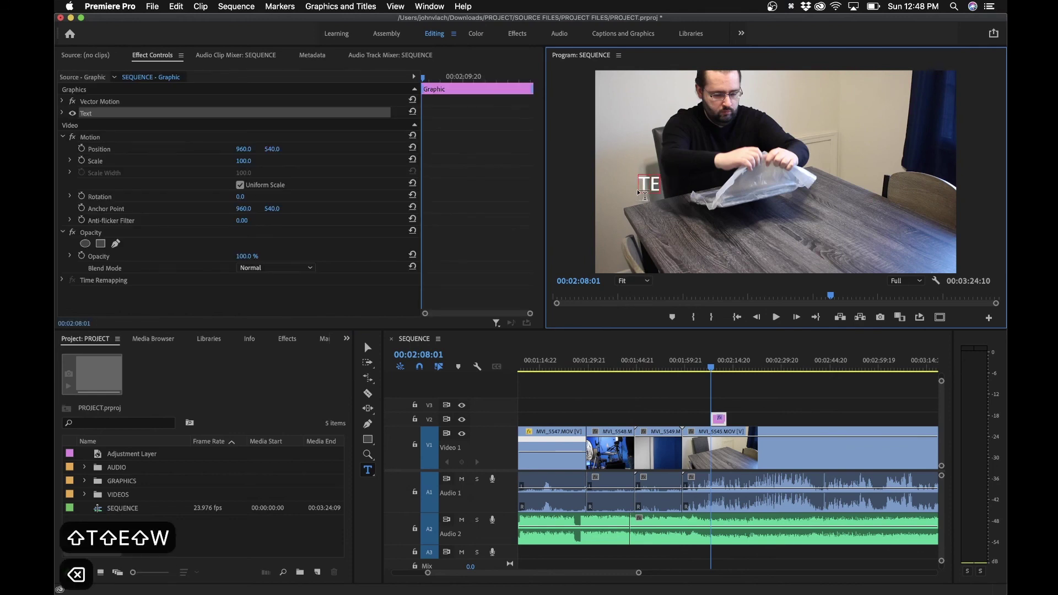
{"action": "type", "text": "XT"}
{"action": "left_click", "coordinate": [531, 384]}
Step: Add a vertical 'TEXT' title on the right side of the frame with the Vertical Type Tool
{"action": "left_click", "coordinate": [367, 469]}
{"action": "left_click", "coordinate": [415, 479]}
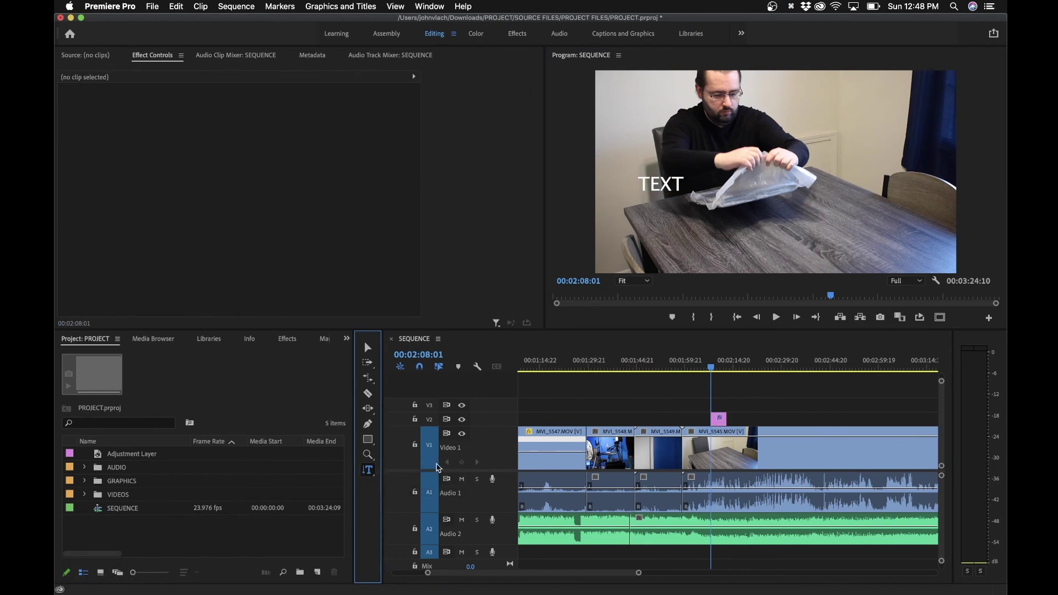
{"action": "left_click", "coordinate": [855, 145]}
{"action": "type", "text": "TEXT"}
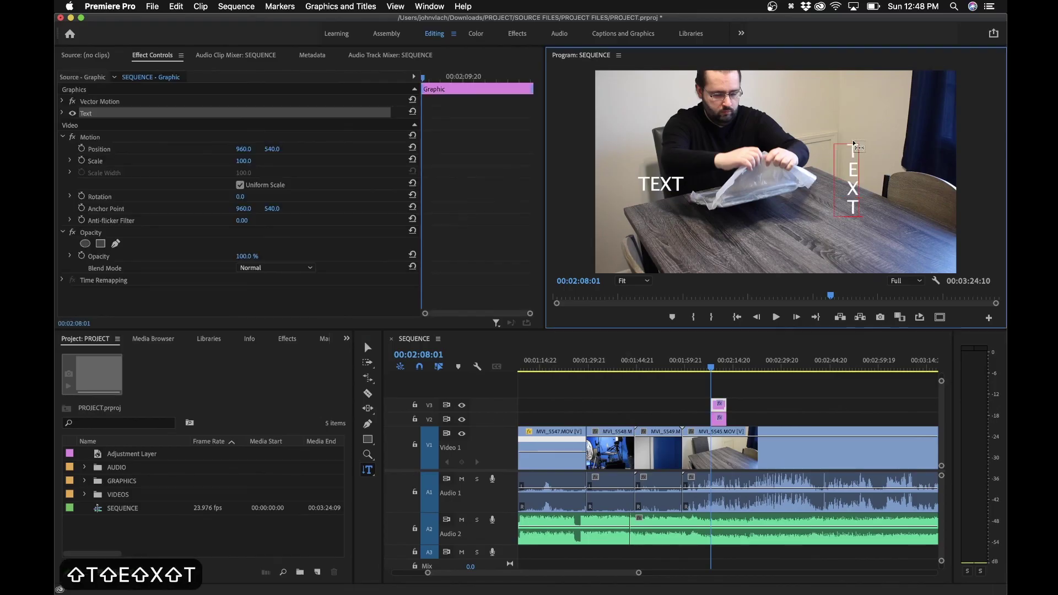
{"action": "left_click", "coordinate": [662, 396]}
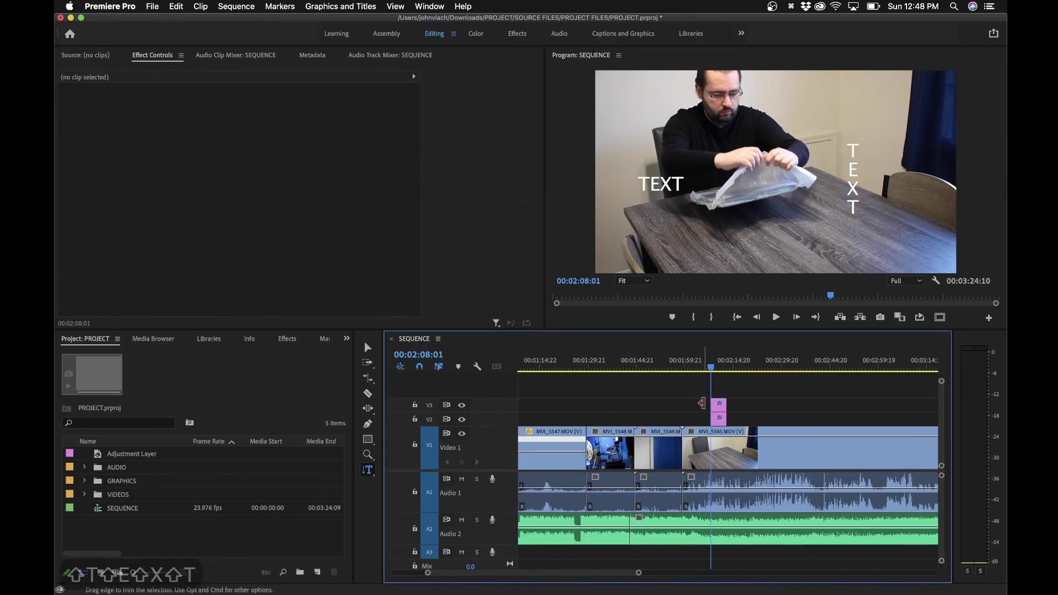
Step: In the Captions and Graphics workspace, select the horizontal and vertical TEXT titles
{"action": "left_click", "coordinate": [623, 36]}
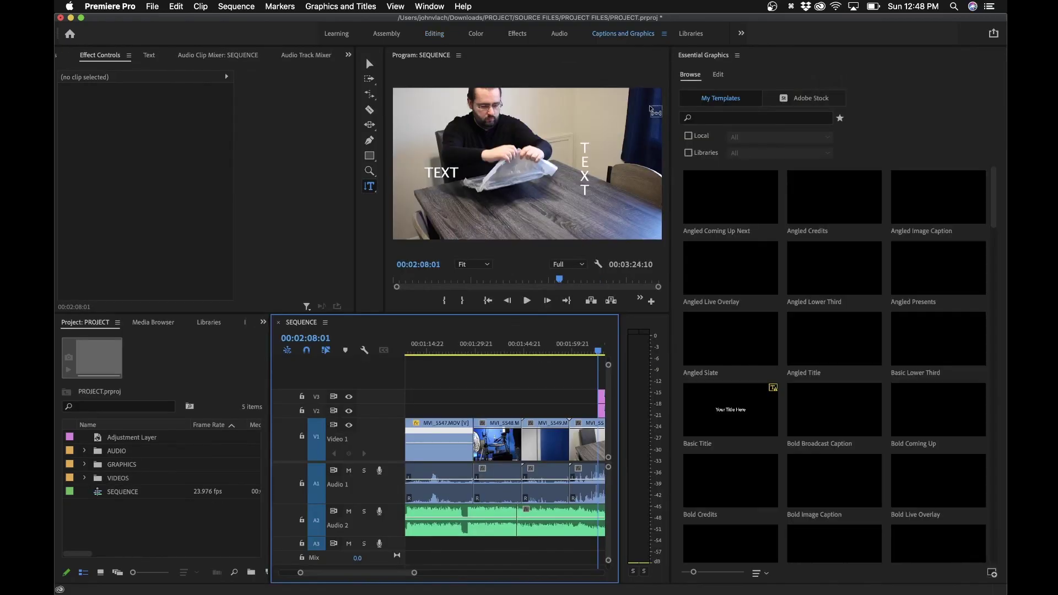
{"action": "left_click", "coordinate": [718, 74]}
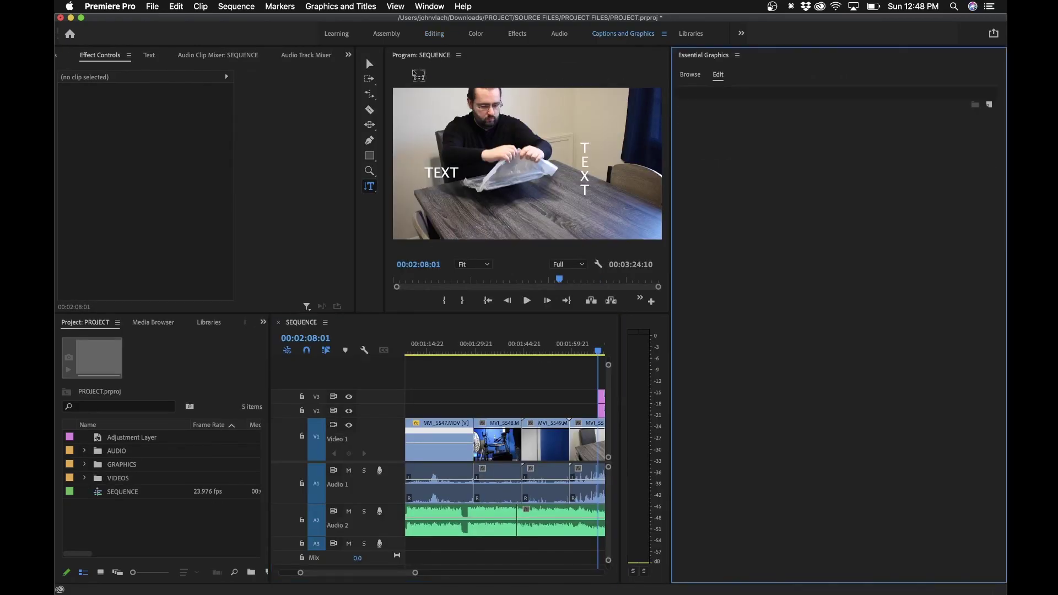
{"action": "left_click", "coordinate": [377, 67]}
{"action": "left_click", "coordinate": [449, 174]}
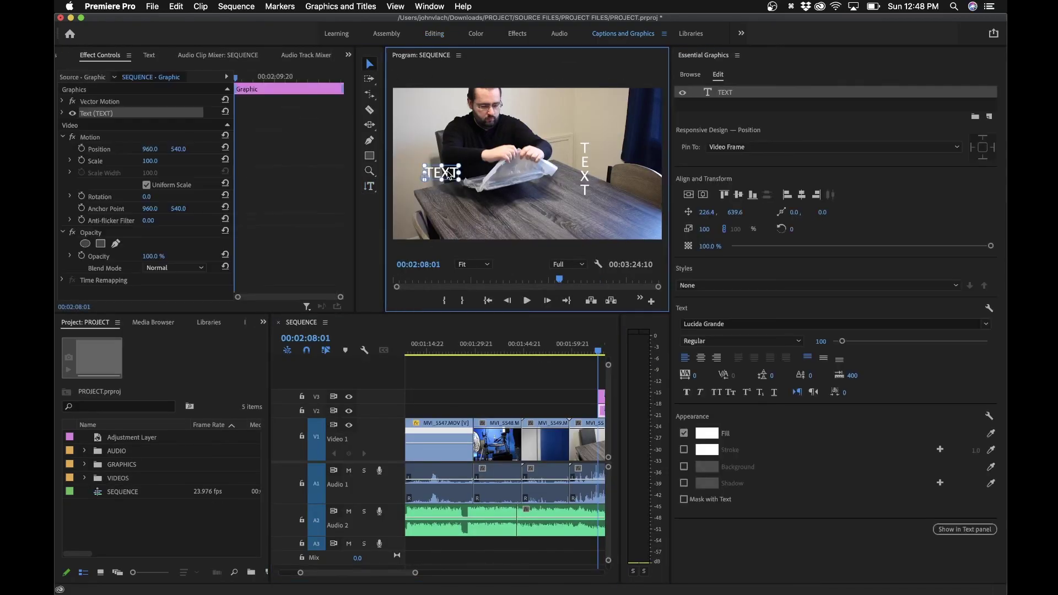
{"action": "left_click", "coordinate": [581, 163]}
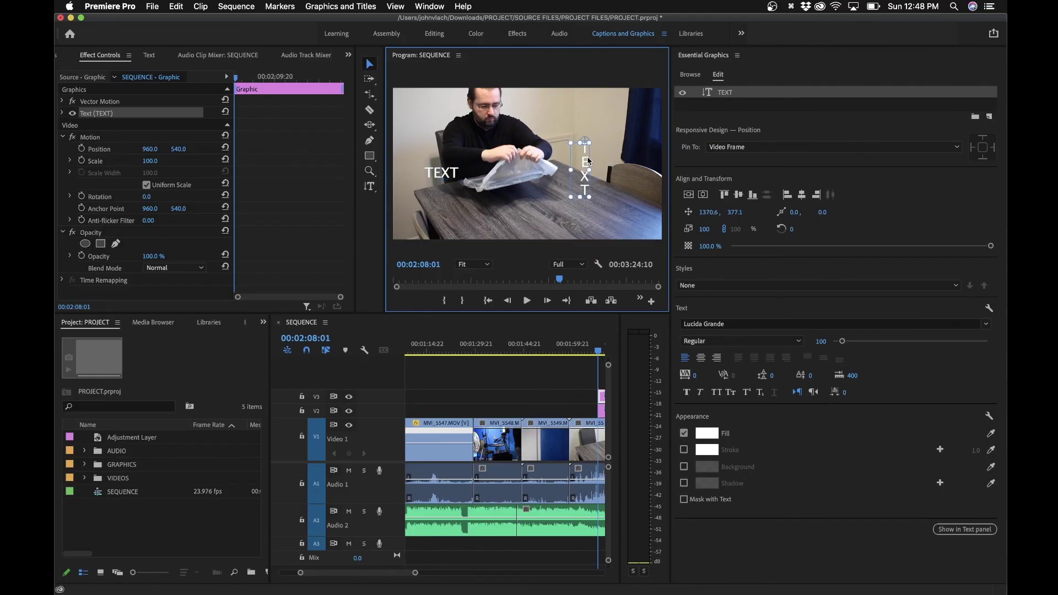